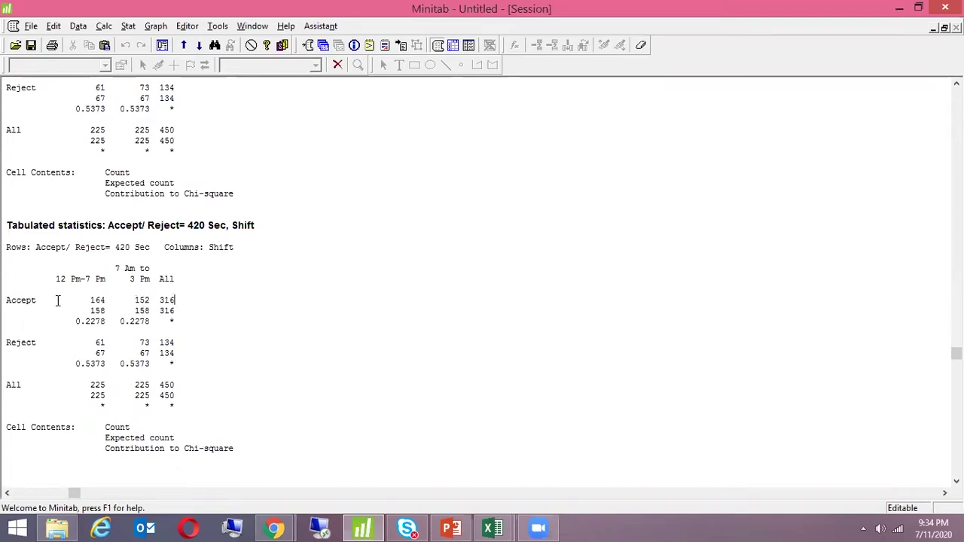
Compare the observed and expected Accept counts for both shifts in the Accept/ Reject= 420 Sec by Shift table.
{"action": "left_click_drag", "start_coordinate": [88, 299], "coordinate": [108, 300]}
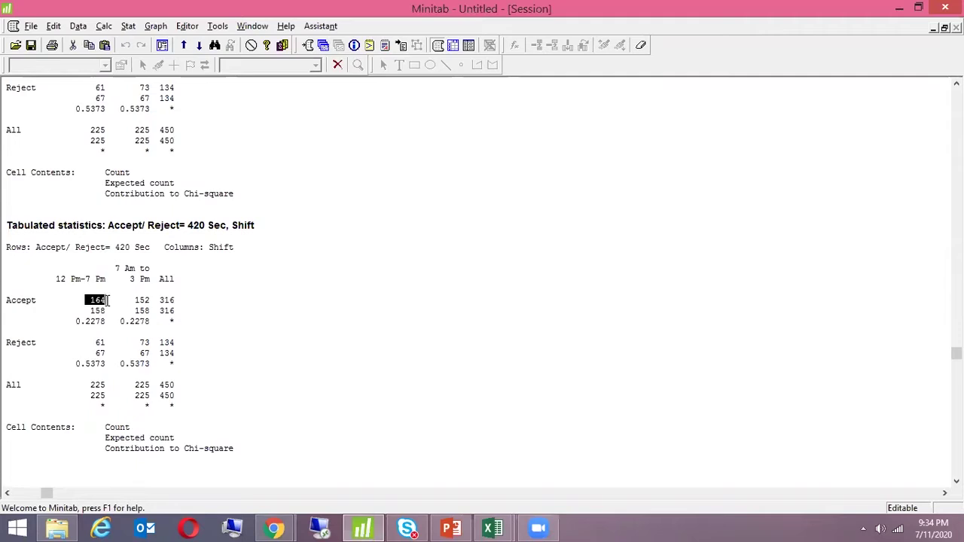
{"action": "left_click", "coordinate": [340, 302]}
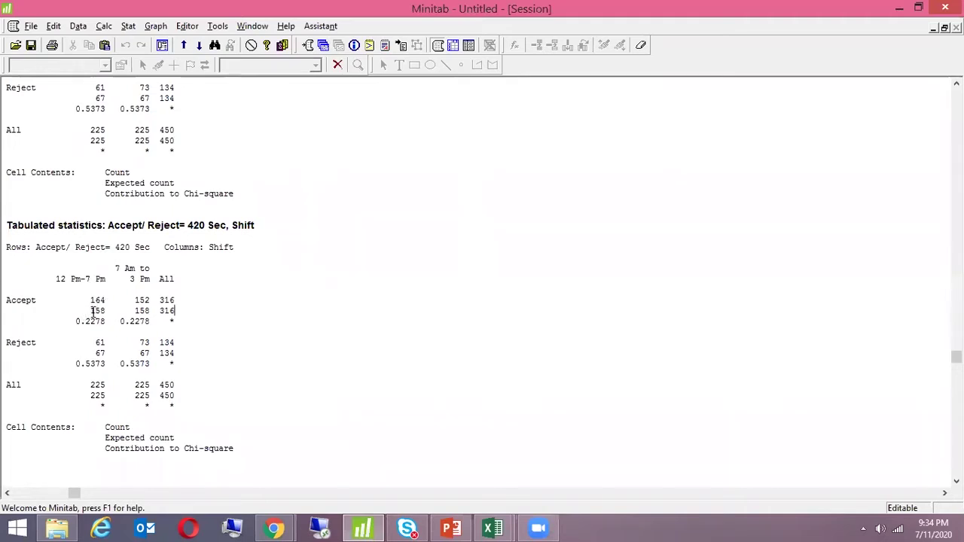
{"action": "left_click_drag", "start_coordinate": [90, 311], "coordinate": [106, 309]}
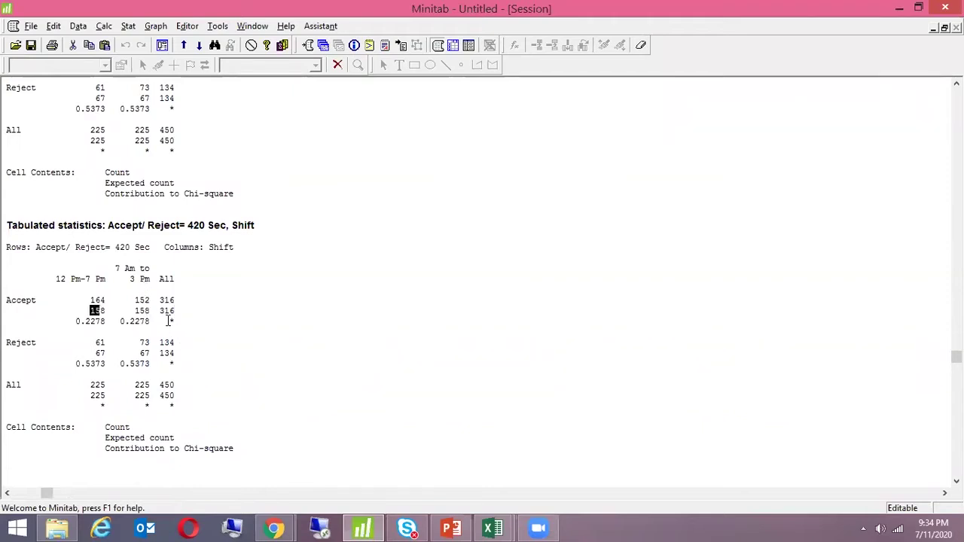
{"action": "left_click_drag", "start_coordinate": [129, 300], "coordinate": [151, 300]}
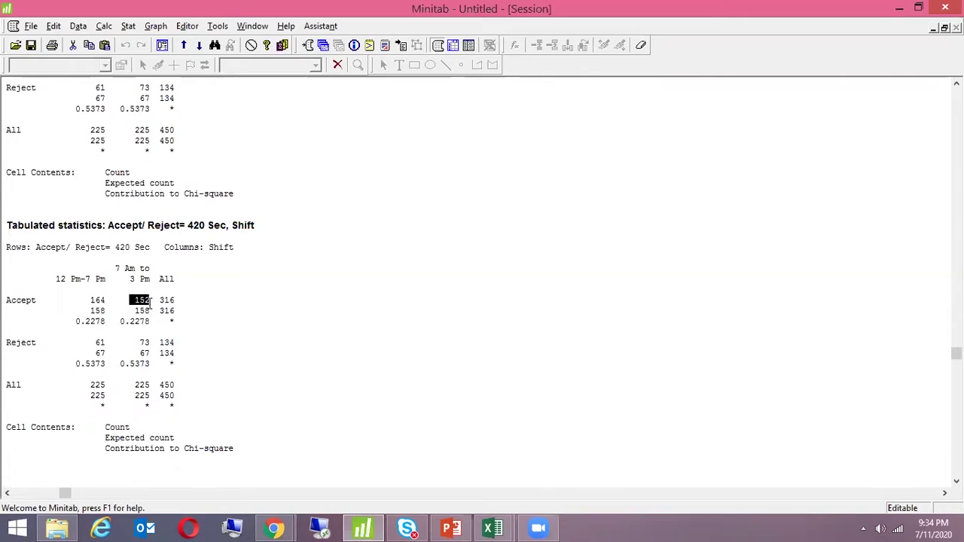
{"action": "left_click_drag", "start_coordinate": [136, 311], "coordinate": [148, 309]}
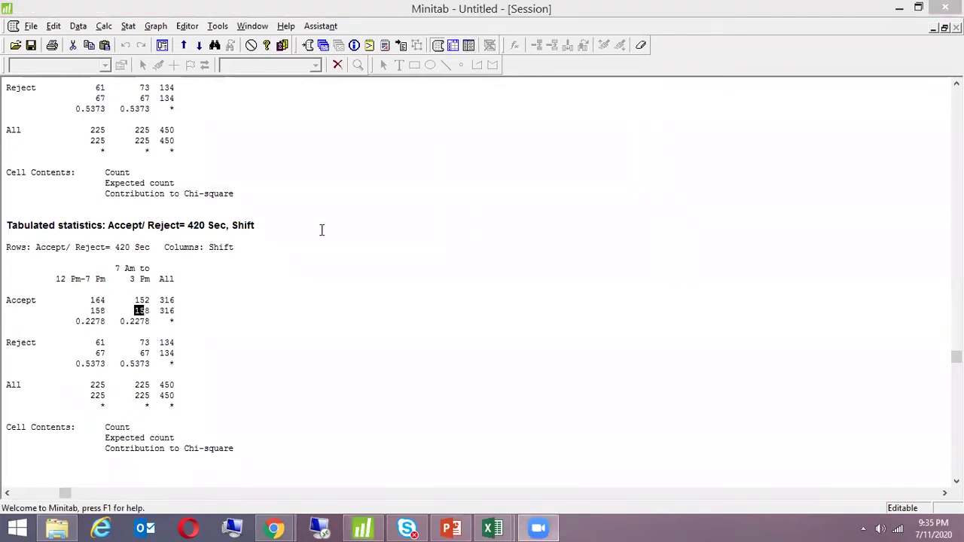
{"action": "left_click", "coordinate": [327, 267]}
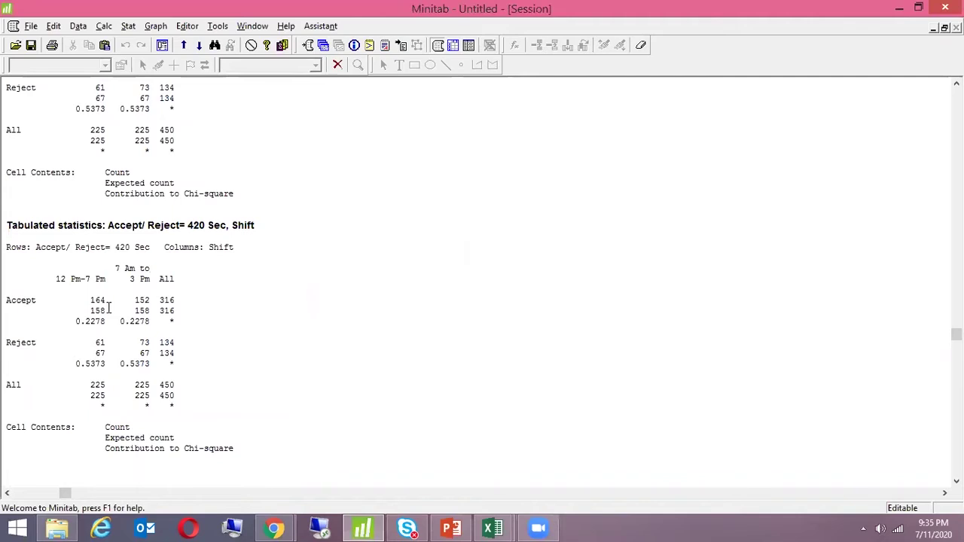
{"action": "mouse_move", "coordinate": [106, 309]}
{"action": "left_mouse_down"}
{"action": "mouse_move", "coordinate": [87, 309]}
{"action": "mouse_move", "coordinate": [91, 302]}
{"action": "left_mouse_up"}
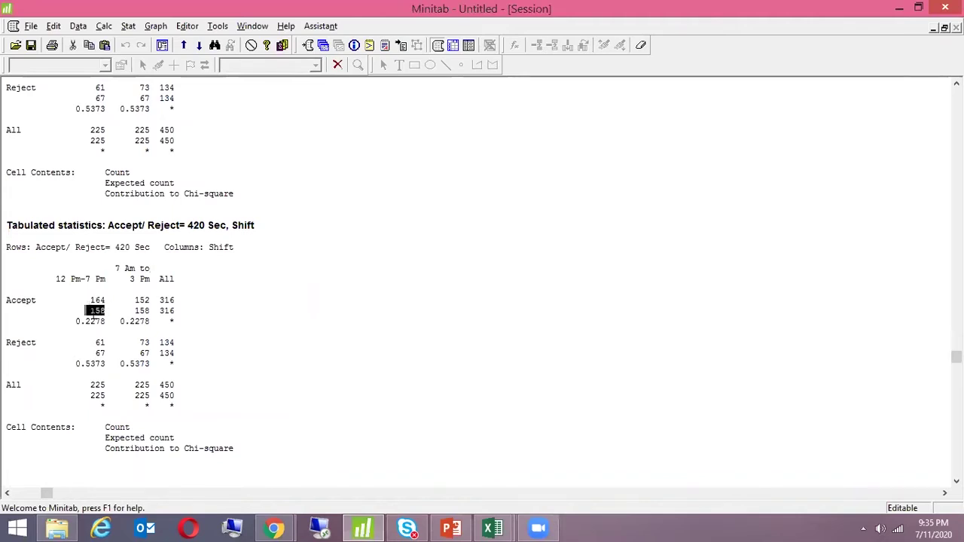
{"action": "left_click_drag", "start_coordinate": [112, 310], "coordinate": [152, 300]}
{"action": "left_click", "coordinate": [138, 310]}
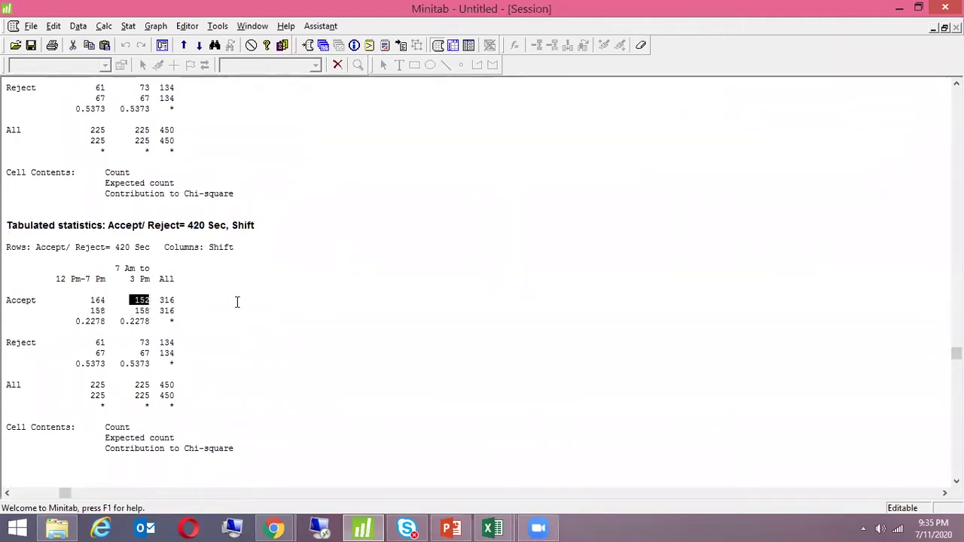
{"action": "left_click", "coordinate": [238, 302]}
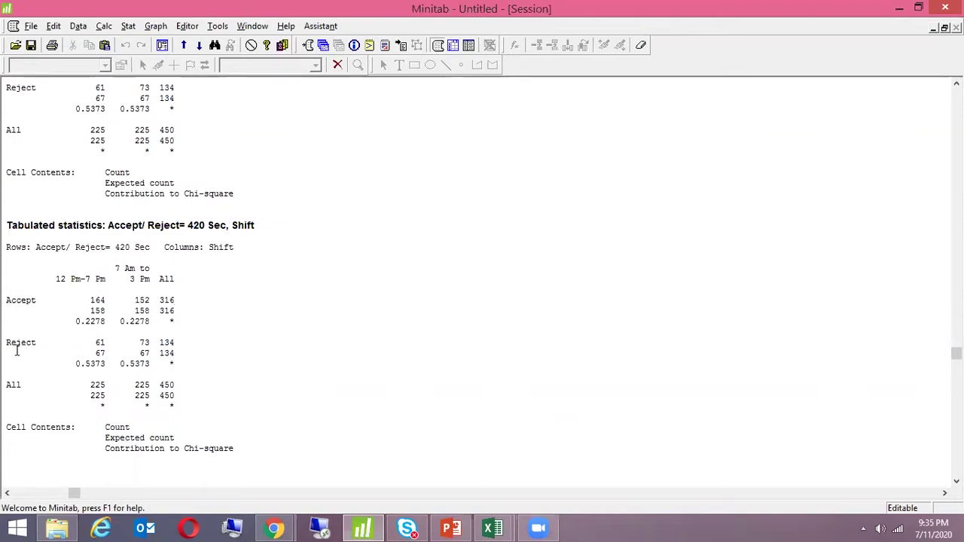
Compare the observed and expected Reject counts for the 12 Pm-7 Pm and 7 Am to 3 Pm shifts.
{"action": "double_click", "coordinate": [95, 342]}
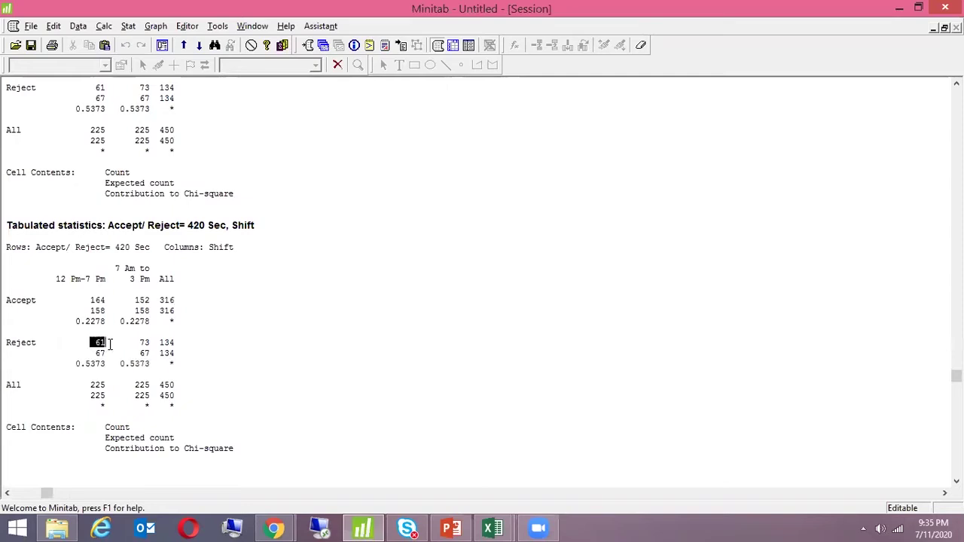
{"action": "left_click", "coordinate": [97, 353]}
{"action": "left_click_drag", "start_coordinate": [98, 352], "coordinate": [145, 342]}
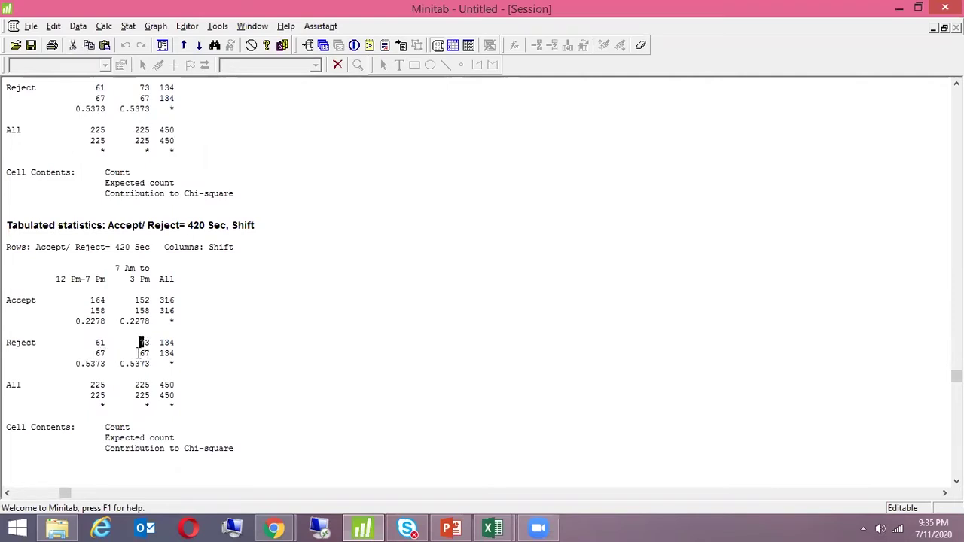
{"action": "left_click_drag", "start_coordinate": [139, 353], "coordinate": [152, 353]}
{"action": "double_click", "coordinate": [60, 279]}
{"action": "left_click_drag", "start_coordinate": [125, 269], "coordinate": [237, 278]}
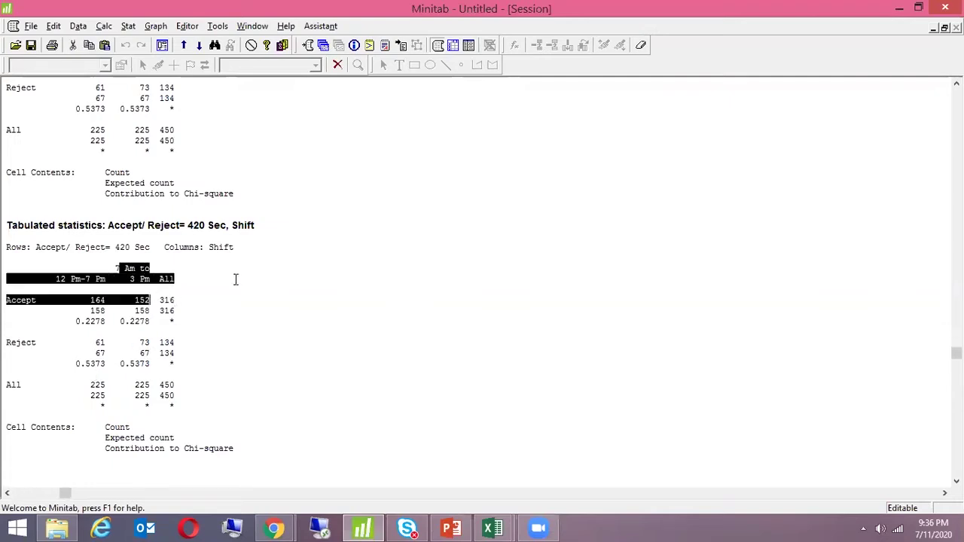
{"action": "left_click", "coordinate": [258, 265]}
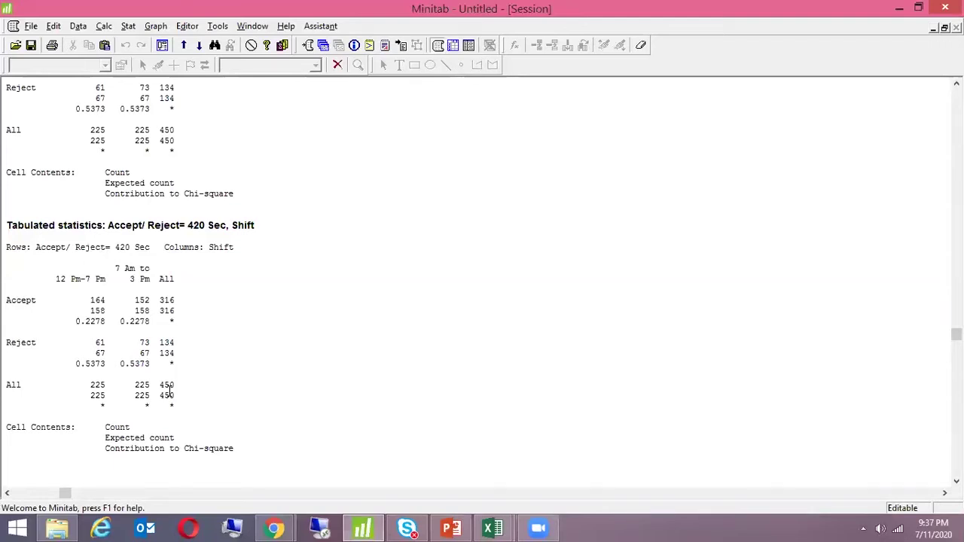
Run Cross Tabulation and Chi-Square with 'Accept/ Reject= 420 Sec' as rows and Tenure replacing Shift as columns, keeping the current chi-square display options.
{"action": "left_click", "coordinate": [127, 27]}
{"action": "mouse_move", "coordinate": [159, 184]}
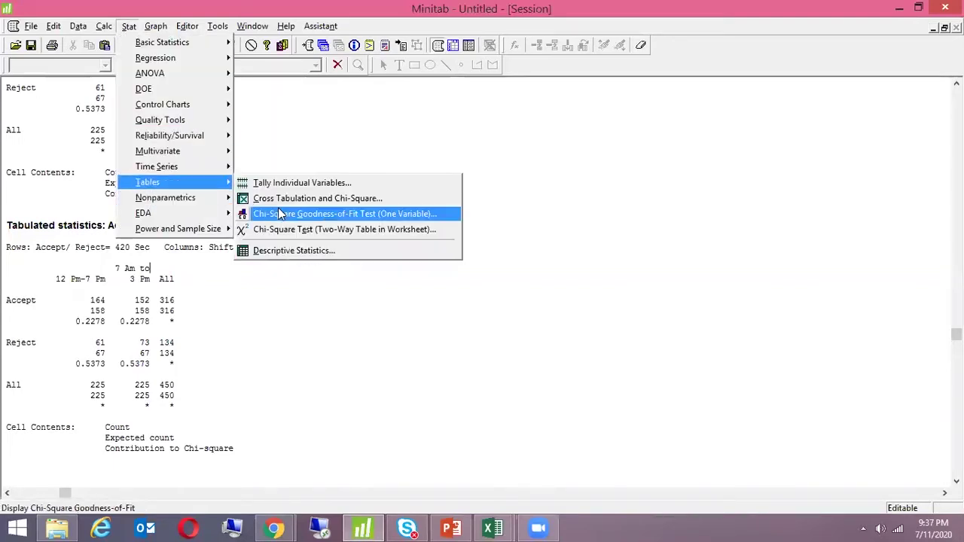
{"action": "left_click", "coordinate": [290, 202]}
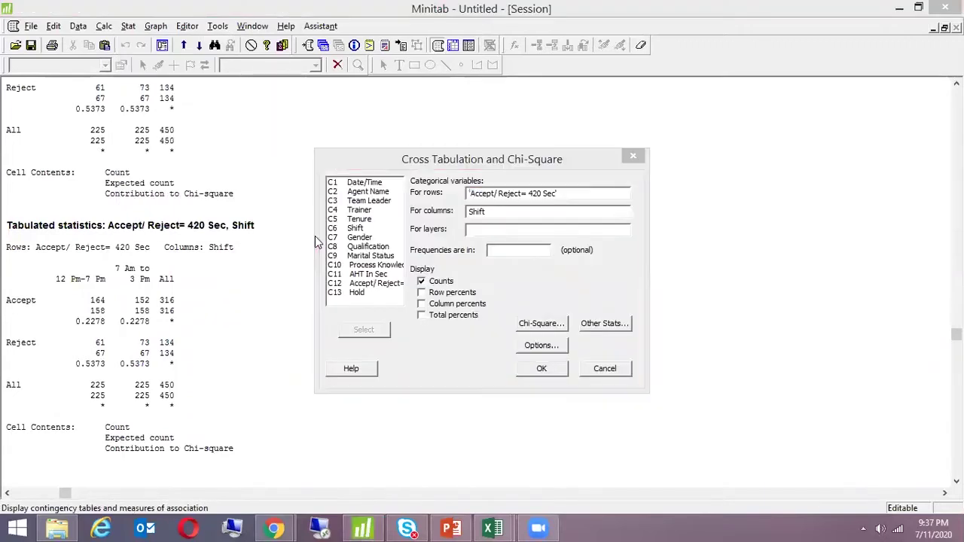
{"action": "left_click", "coordinate": [457, 216]}
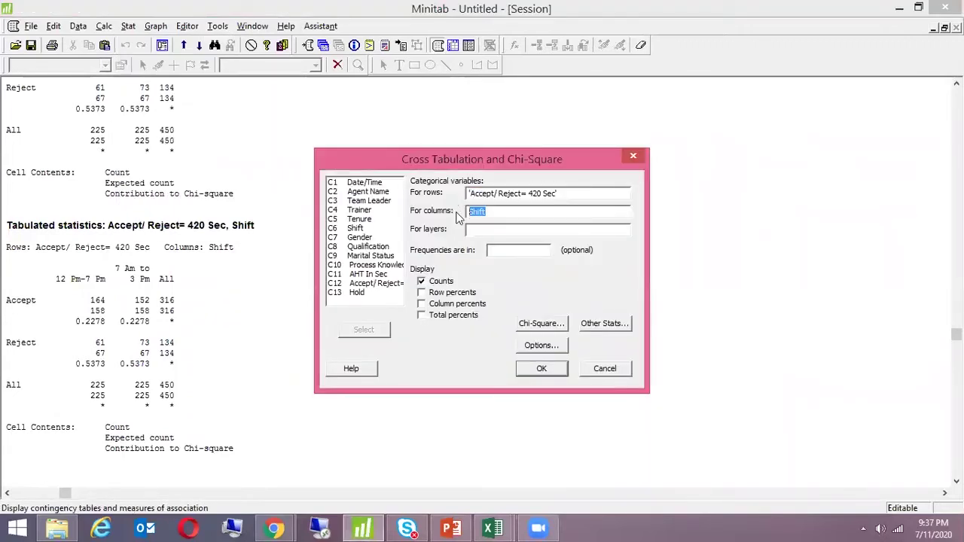
{"action": "key", "text": "Delete"}
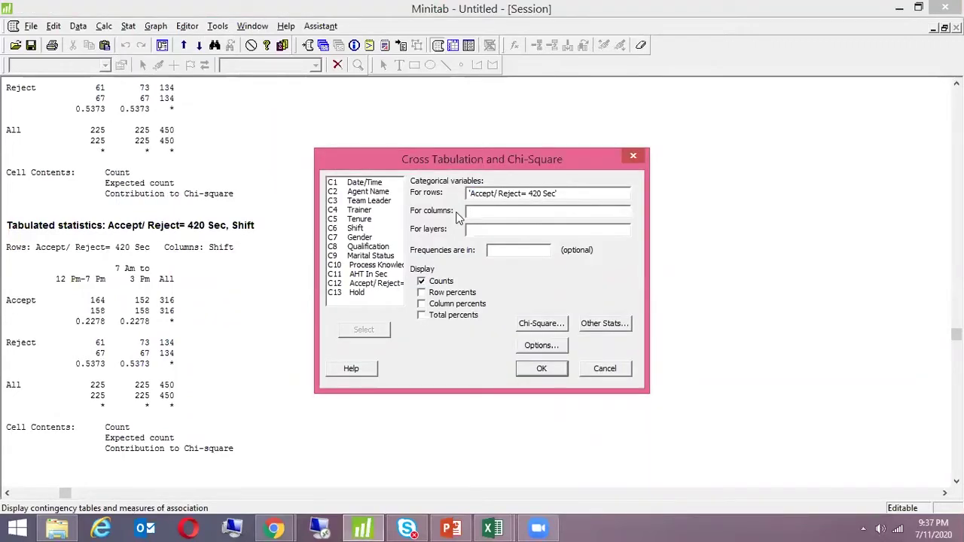
{"action": "left_click", "coordinate": [362, 219]}
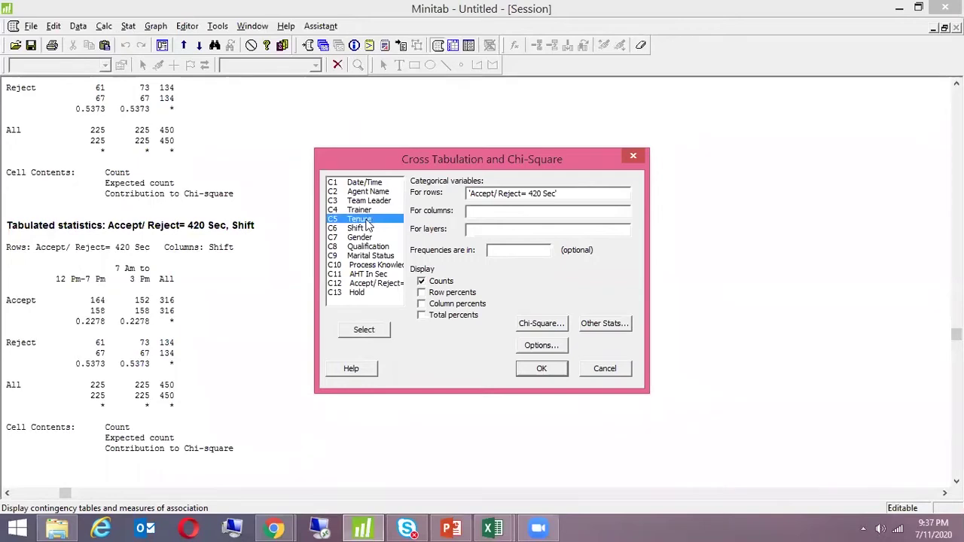
{"action": "double_click", "coordinate": [366, 220]}
{"action": "left_click", "coordinate": [535, 329]}
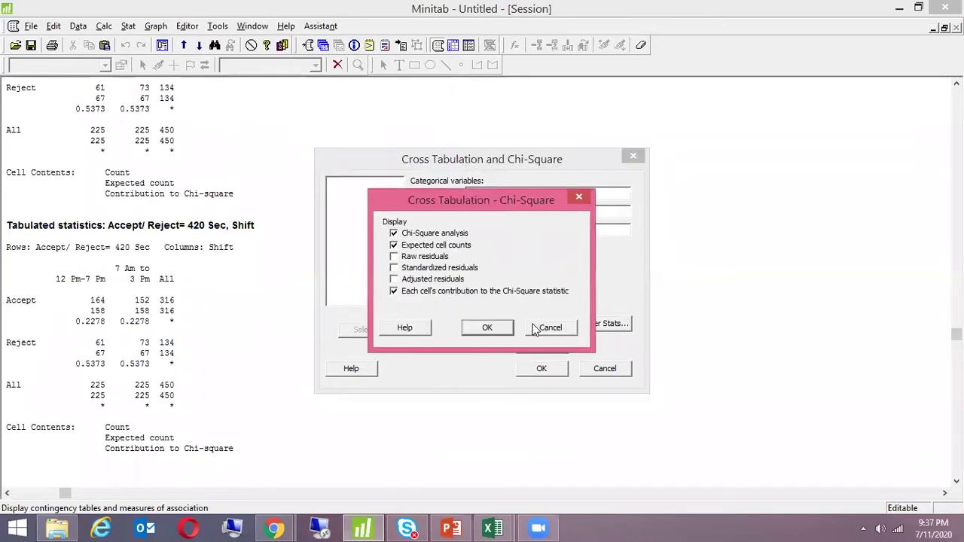
{"action": "left_click", "coordinate": [492, 330]}
{"action": "left_click", "coordinate": [541, 369]}
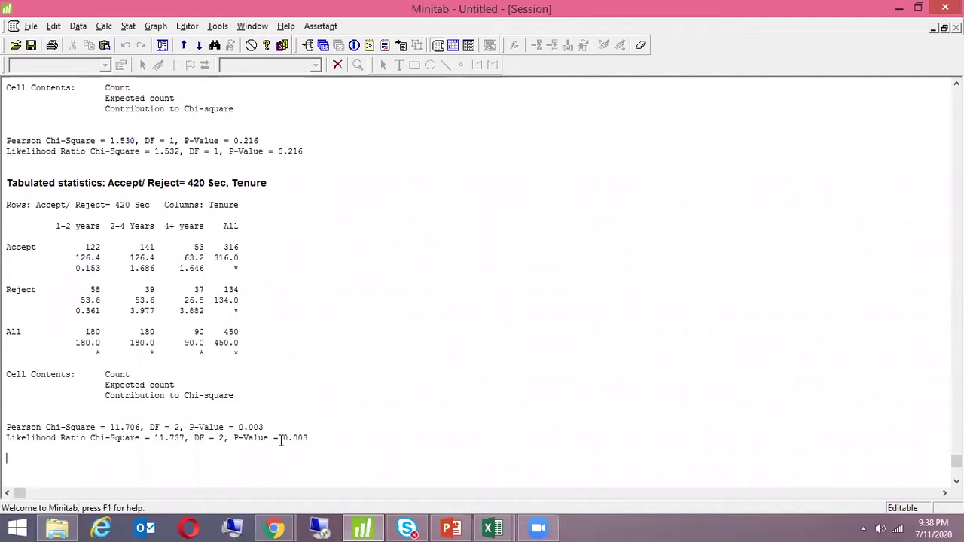
Examine the Tenure test's P-value and the observed and expected Accept and Reject counts for 2-4 Years.
{"action": "left_click_drag", "start_coordinate": [281, 439], "coordinate": [310, 440]}
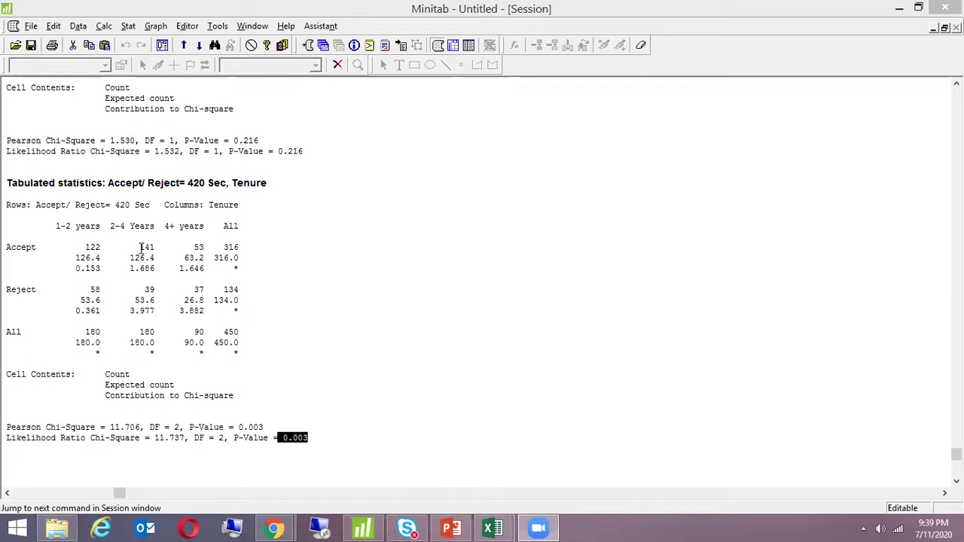
{"action": "mouse_move", "coordinate": [140, 248]}
{"action": "left_mouse_down"}
{"action": "mouse_move", "coordinate": [154, 248]}
{"action": "mouse_move", "coordinate": [133, 258]}
{"action": "mouse_move", "coordinate": [156, 259]}
{"action": "left_mouse_up"}
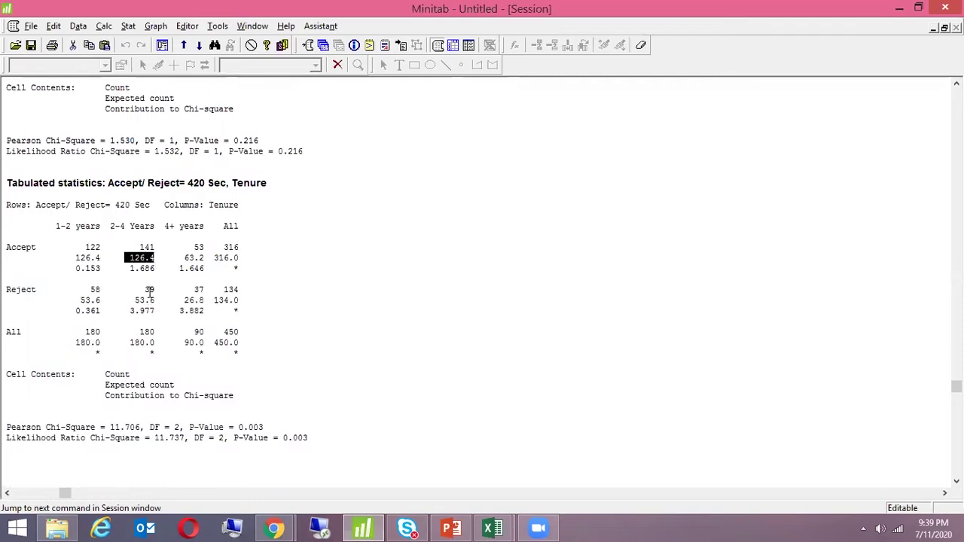
{"action": "left_click", "coordinate": [144, 289]}
{"action": "mouse_move", "coordinate": [141, 289]}
{"action": "left_mouse_down"}
{"action": "mouse_move", "coordinate": [155, 290]}
{"action": "mouse_move", "coordinate": [135, 300]}
{"action": "mouse_move", "coordinate": [155, 300]}
{"action": "left_mouse_up"}
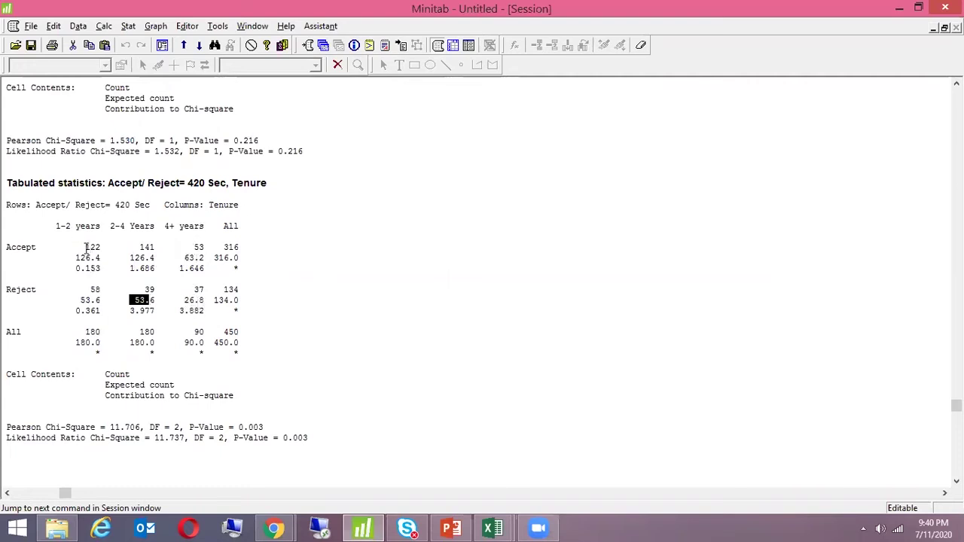
Compare the Accept row's observed and expected counts across the 1-2 years, 2-4 Years and 4+ years tenure groups.
{"action": "left_click_drag", "start_coordinate": [86, 247], "coordinate": [98, 247]}
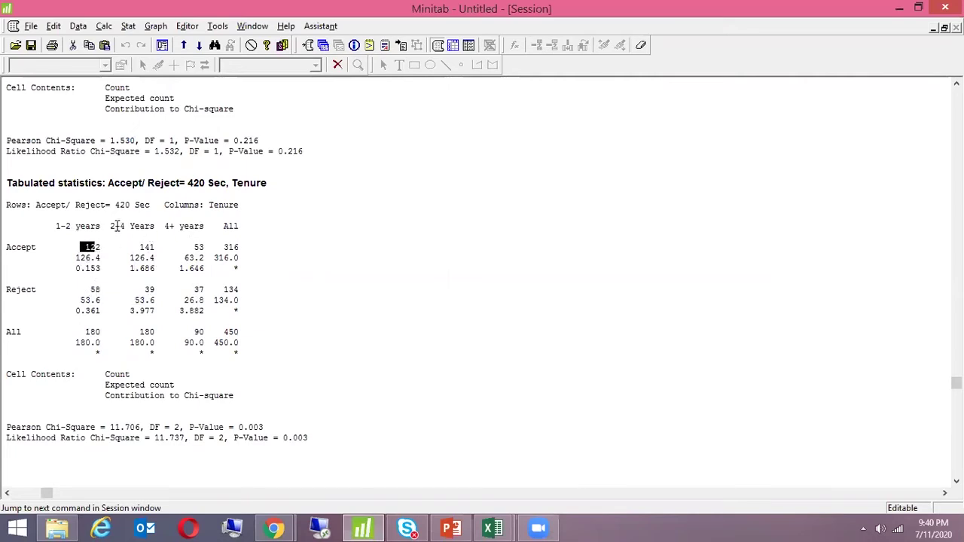
{"action": "left_click_drag", "start_coordinate": [112, 226], "coordinate": [129, 226]}
{"action": "left_click", "coordinate": [128, 254]}
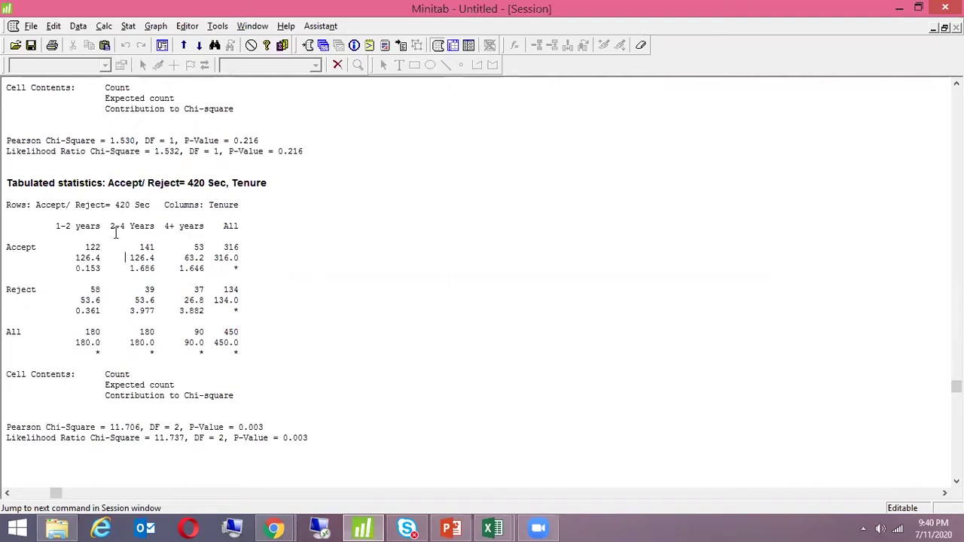
{"action": "left_click_drag", "start_coordinate": [112, 226], "coordinate": [239, 226]}
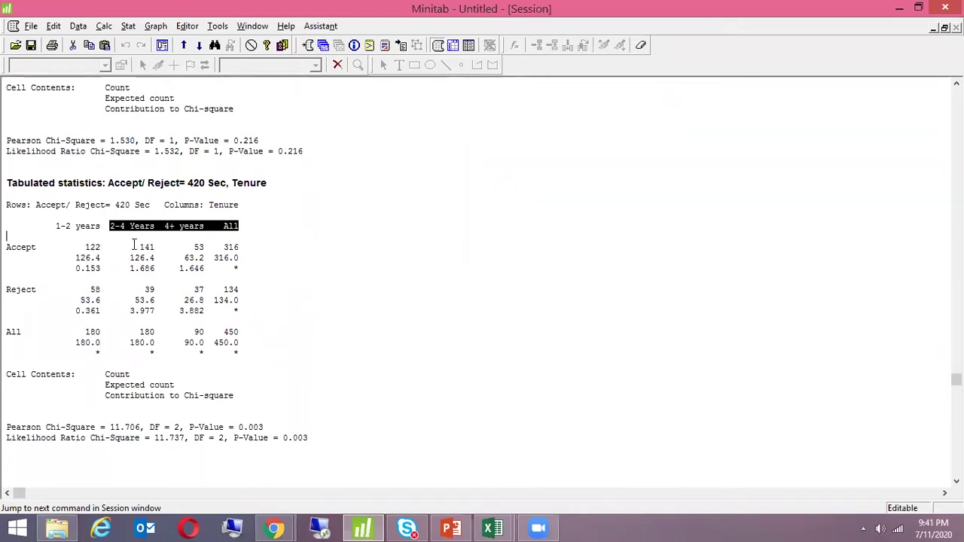
{"action": "left_click", "coordinate": [195, 249]}
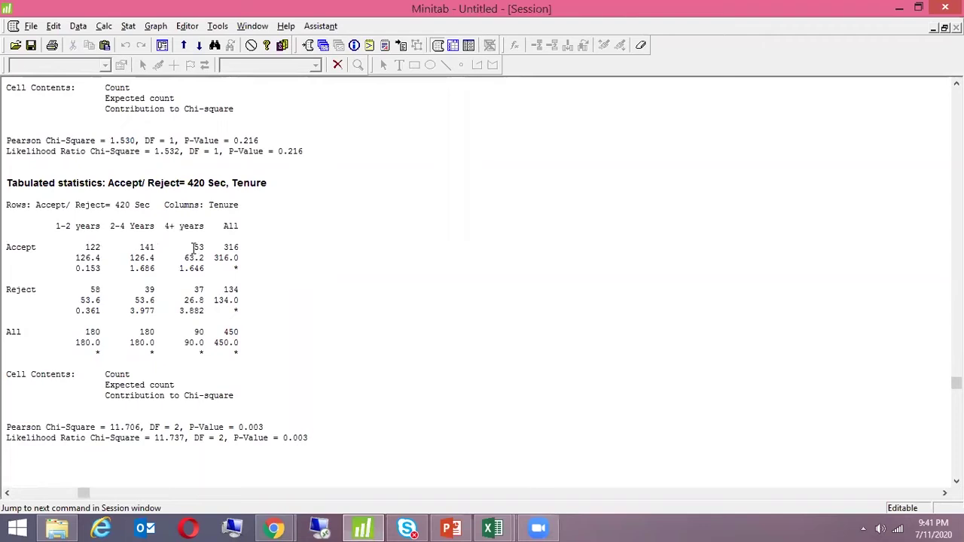
{"action": "mouse_move", "coordinate": [189, 248]}
{"action": "left_mouse_down"}
{"action": "mouse_move", "coordinate": [205, 249]}
{"action": "mouse_move", "coordinate": [196, 259]}
{"action": "left_mouse_up"}
{"action": "left_click_drag", "start_coordinate": [133, 226], "coordinate": [141, 260]}
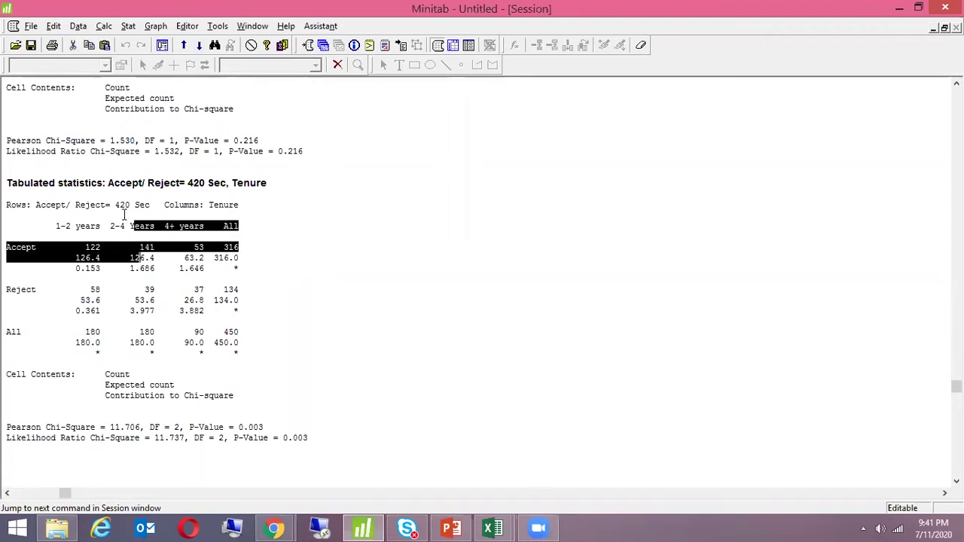
{"action": "left_click_drag", "start_coordinate": [113, 226], "coordinate": [150, 249]}
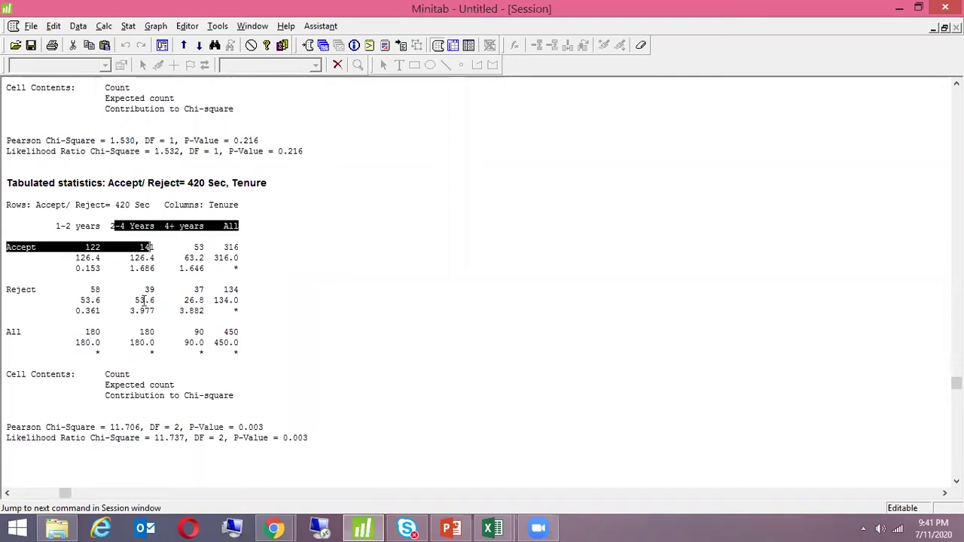
{"action": "left_click", "coordinate": [313, 245]}
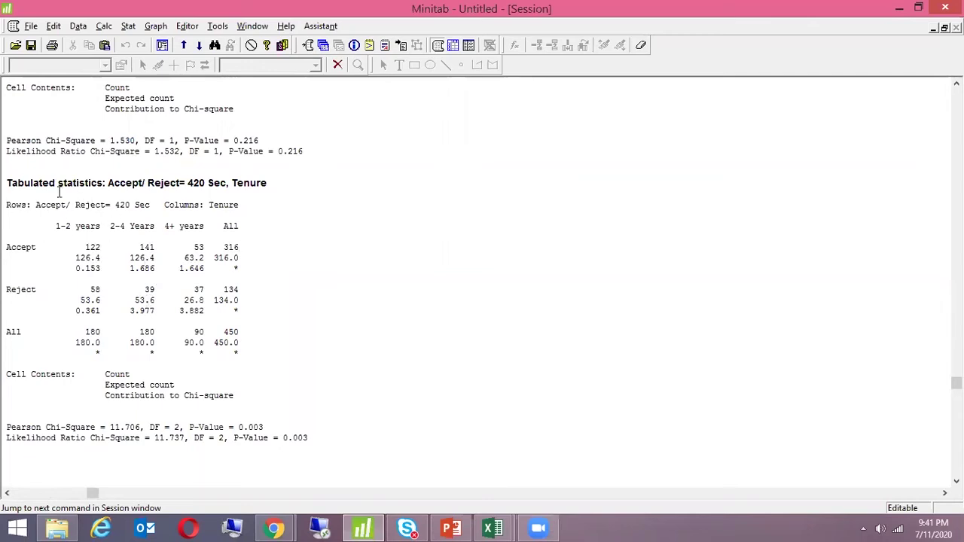
{"action": "left_click", "coordinate": [57, 226]}
{"action": "left_click_drag", "start_coordinate": [57, 226], "coordinate": [238, 227]}
{"action": "left_click_drag", "start_coordinate": [165, 226], "coordinate": [193, 258]}
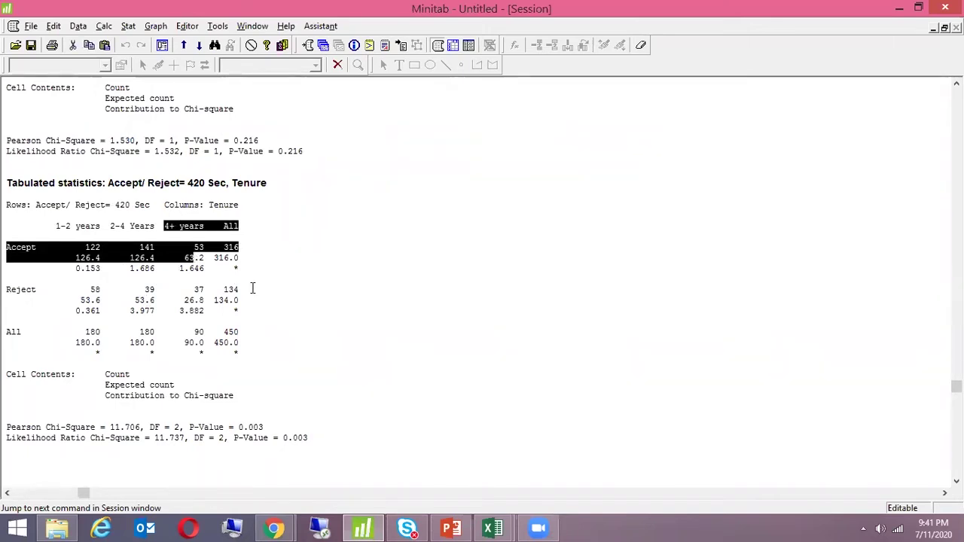
{"action": "left_click", "coordinate": [325, 233]}
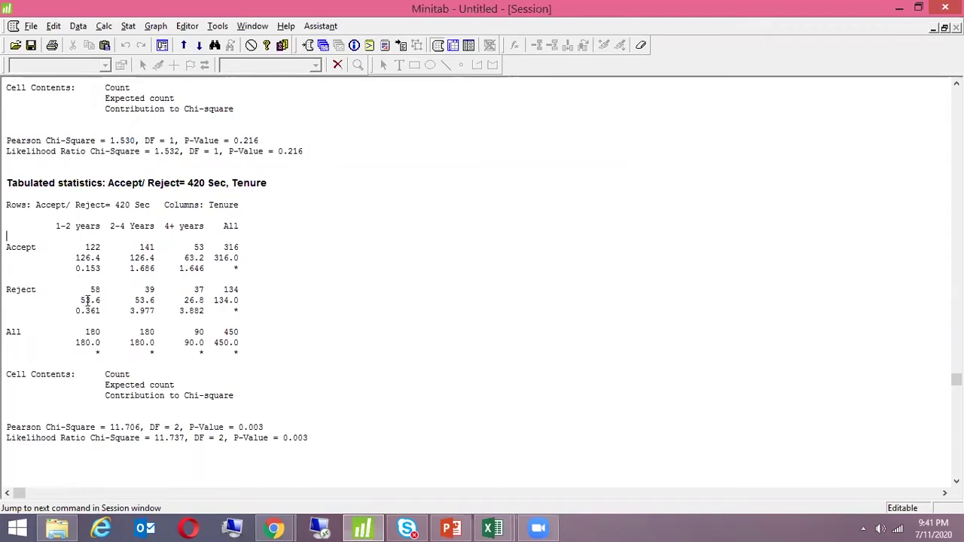
Review the observed against expected Accept and Reject counts for the 1-2 years and 2-4 Years tenure groups.
{"action": "left_click_drag", "start_coordinate": [85, 247], "coordinate": [96, 300]}
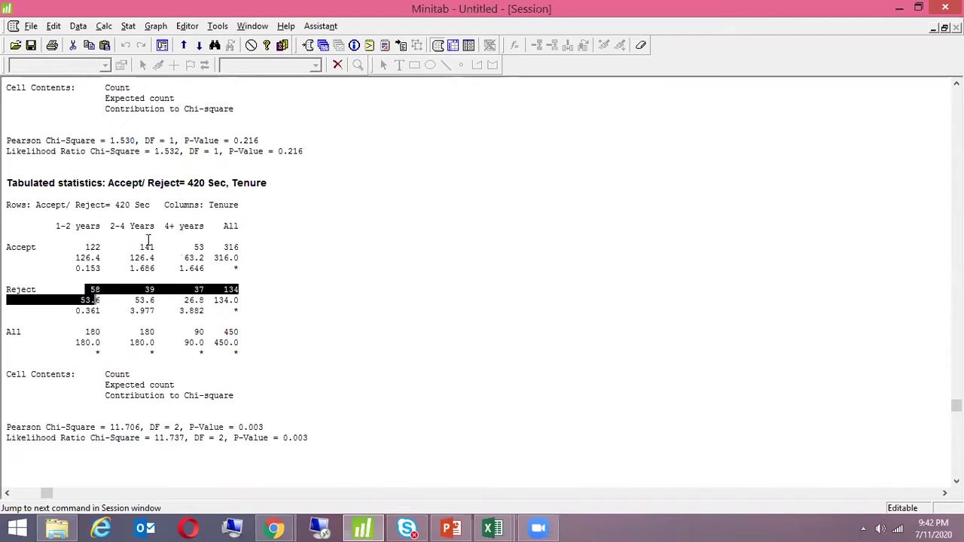
{"action": "left_click_drag", "start_coordinate": [139, 247], "coordinate": [153, 249]}
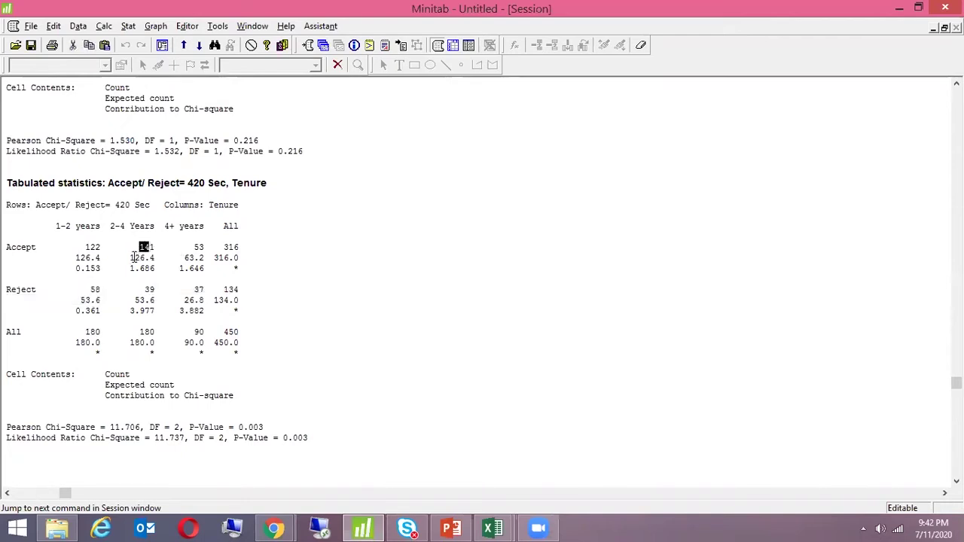
{"action": "left_click", "coordinate": [136, 248]}
{"action": "left_click_drag", "start_coordinate": [125, 258], "coordinate": [162, 258]}
{"action": "left_click_drag", "start_coordinate": [139, 290], "coordinate": [158, 300]}
{"action": "left_click", "coordinate": [140, 300]}
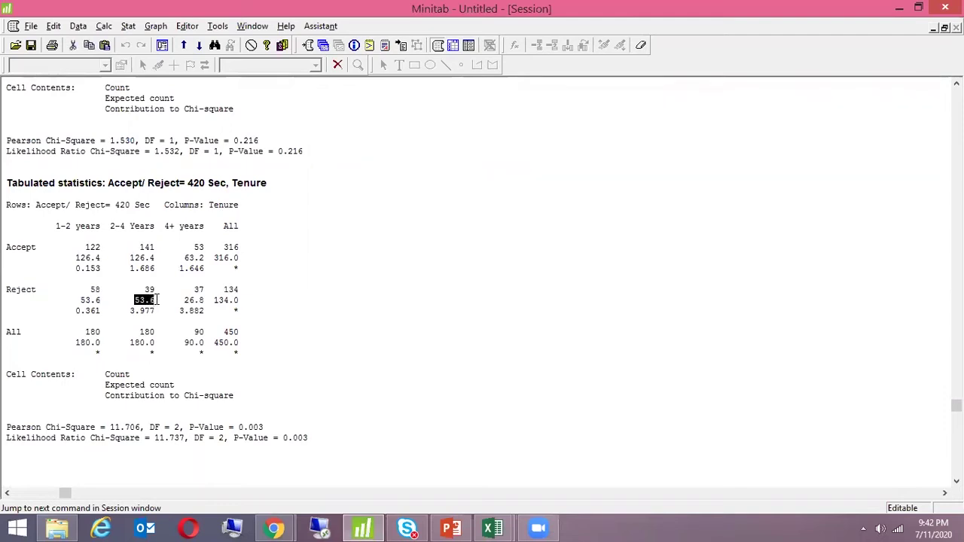
Examine the tenure group headings and the 1-2 years group's observed and expected Reject counts in the Tenure table.
{"action": "left_click_drag", "start_coordinate": [120, 226], "coordinate": [135, 246]}
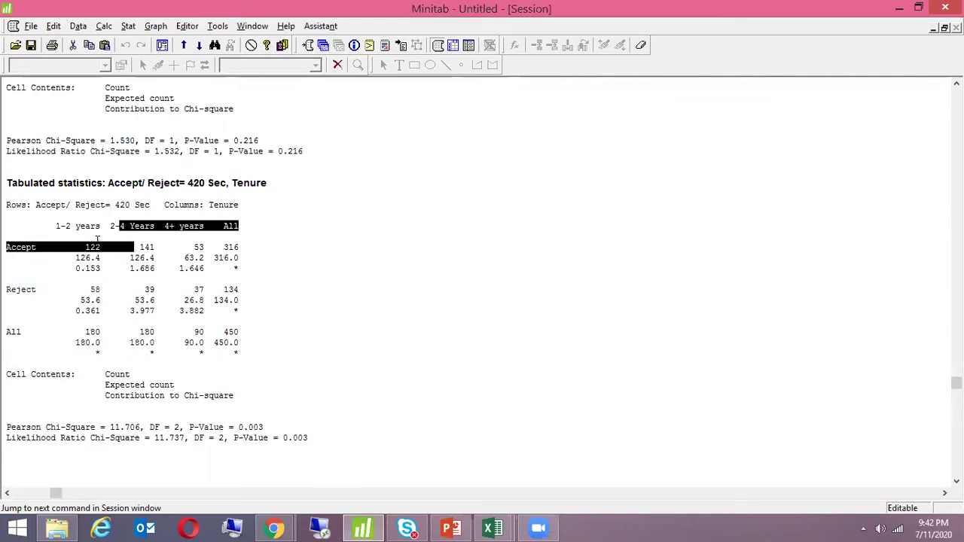
{"action": "left_click_drag", "start_coordinate": [106, 226], "coordinate": [129, 228]}
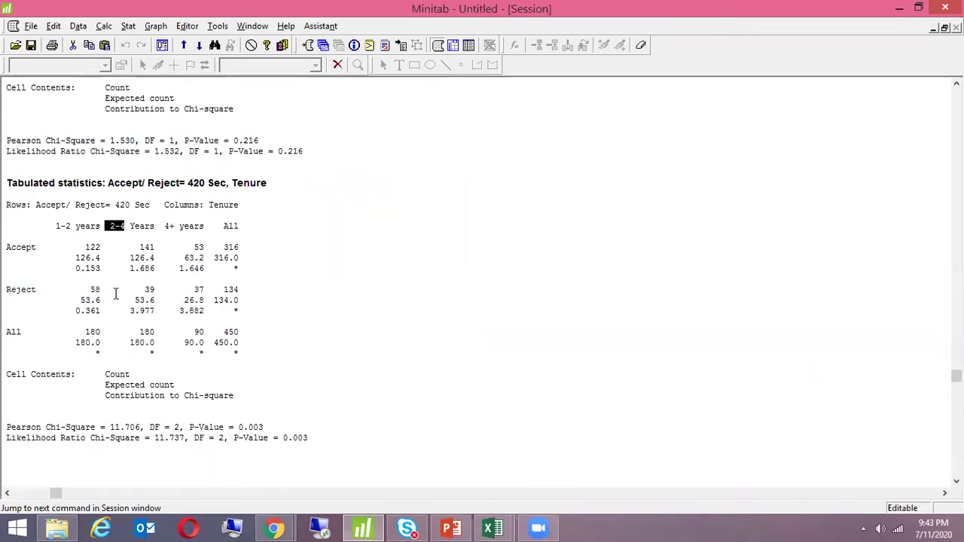
{"action": "left_click_drag", "start_coordinate": [84, 289], "coordinate": [101, 290]}
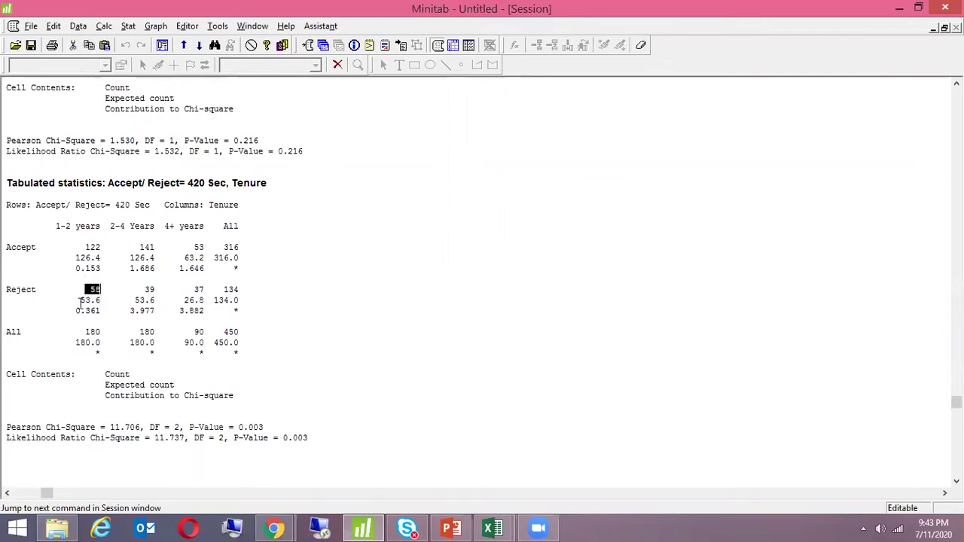
{"action": "left_click", "coordinate": [73, 309]}
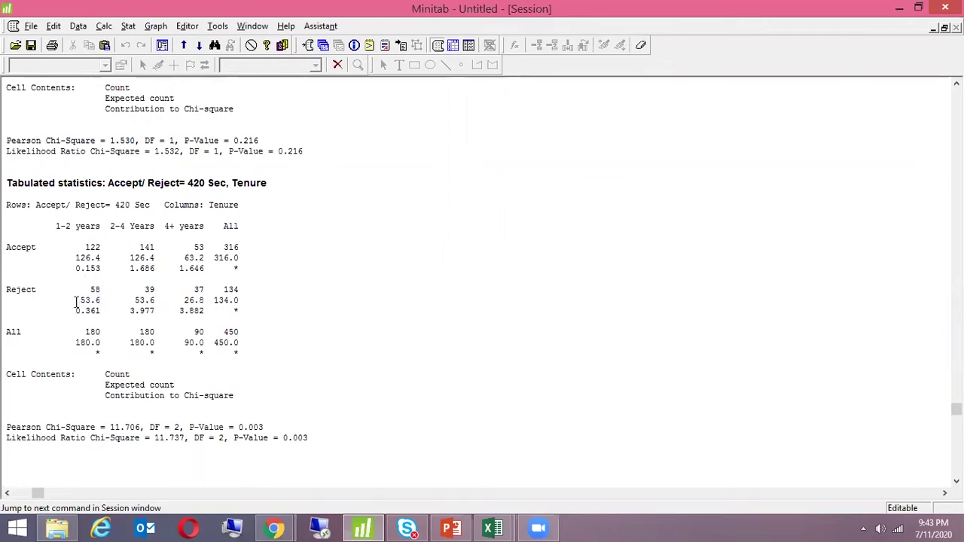
{"action": "left_click_drag", "start_coordinate": [78, 300], "coordinate": [104, 301]}
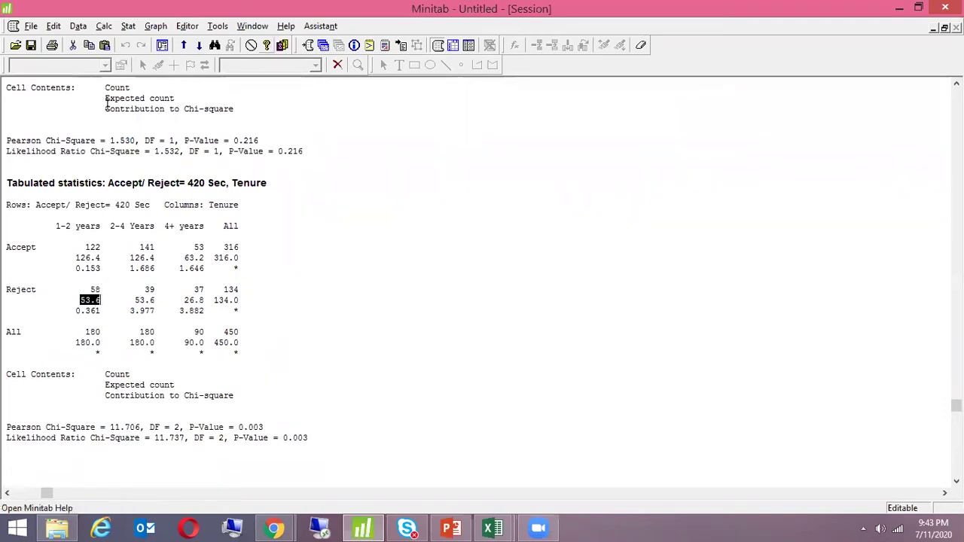
{"action": "left_click", "coordinate": [128, 26]}
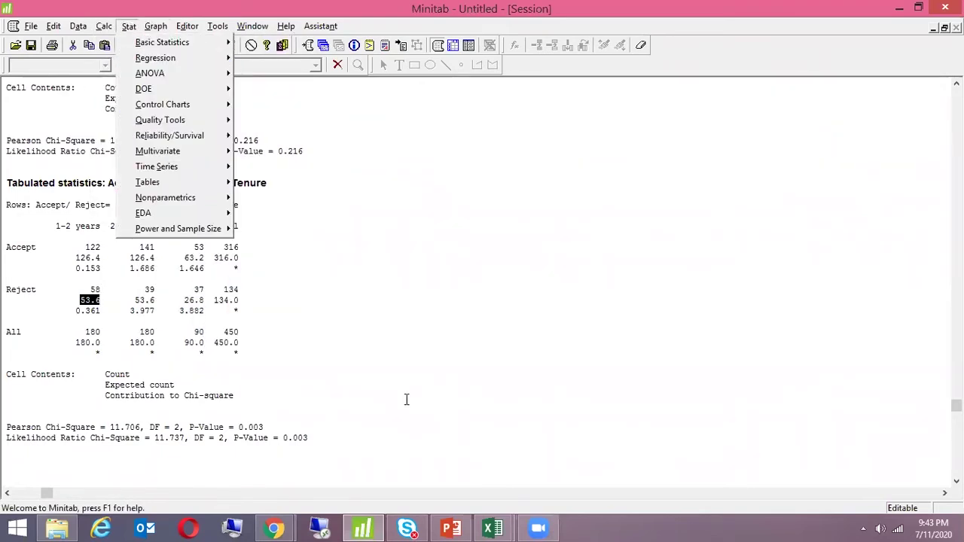
{"action": "left_click", "coordinate": [441, 237]}
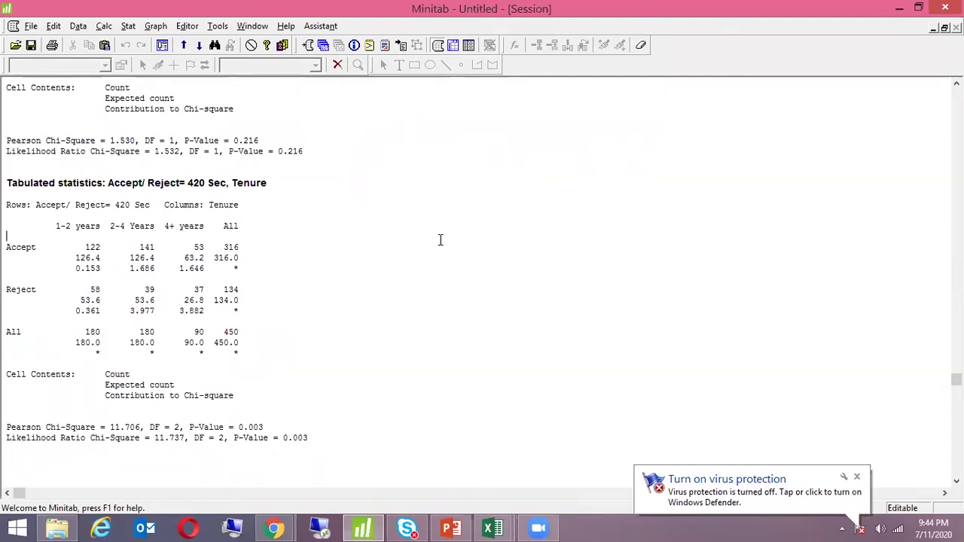
Switch to the 'Exercise v2 (1)' workbook in Excel.
{"action": "left_click", "coordinate": [493, 524]}
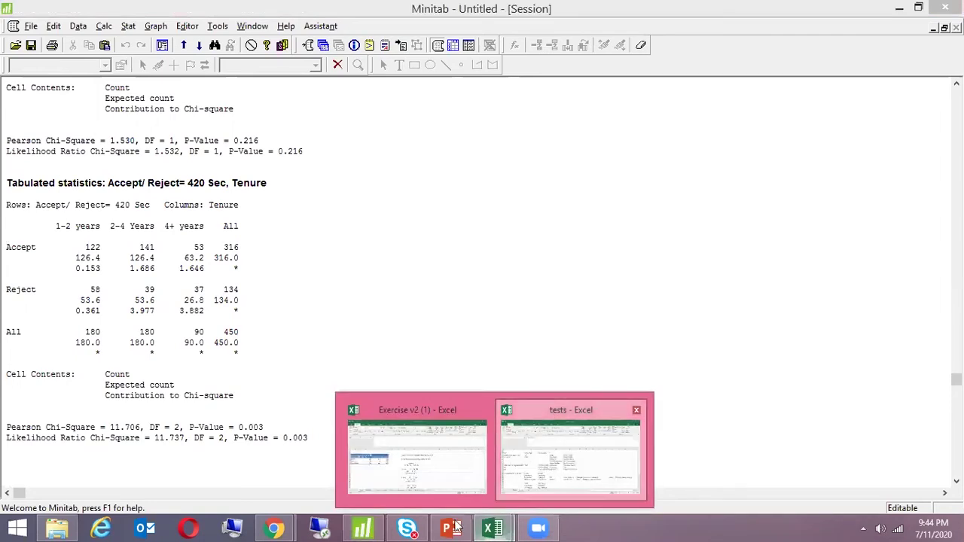
{"action": "left_click", "coordinate": [494, 527]}
{"action": "left_click", "coordinate": [494, 527]}
{"action": "left_click", "coordinate": [413, 443]}
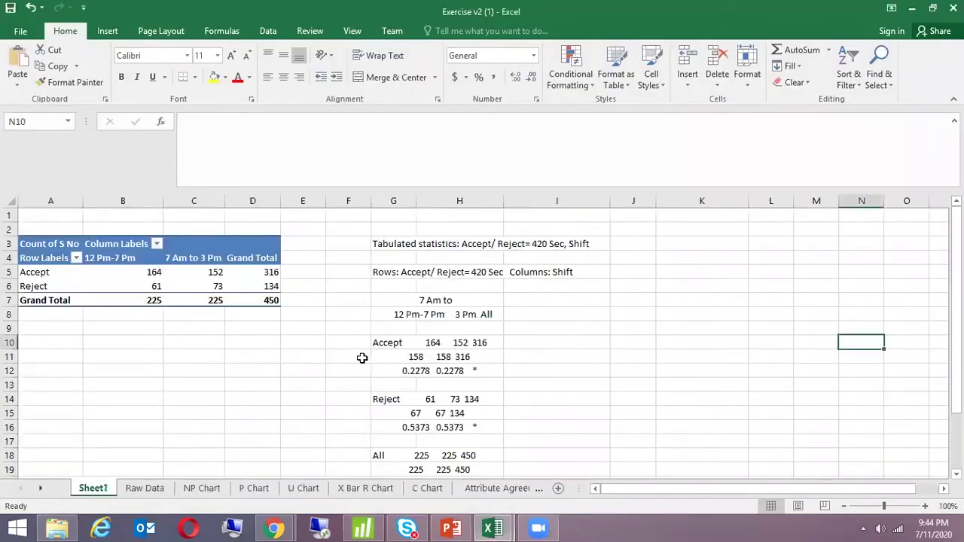
Enter the row labels 'Inspecction Done' in B36 and 'Inspection Not Done' in B37 of Sheet1.
{"action": "scroll", "coordinate": [361, 358], "scroll_direction": "down", "scroll_amount": 6}
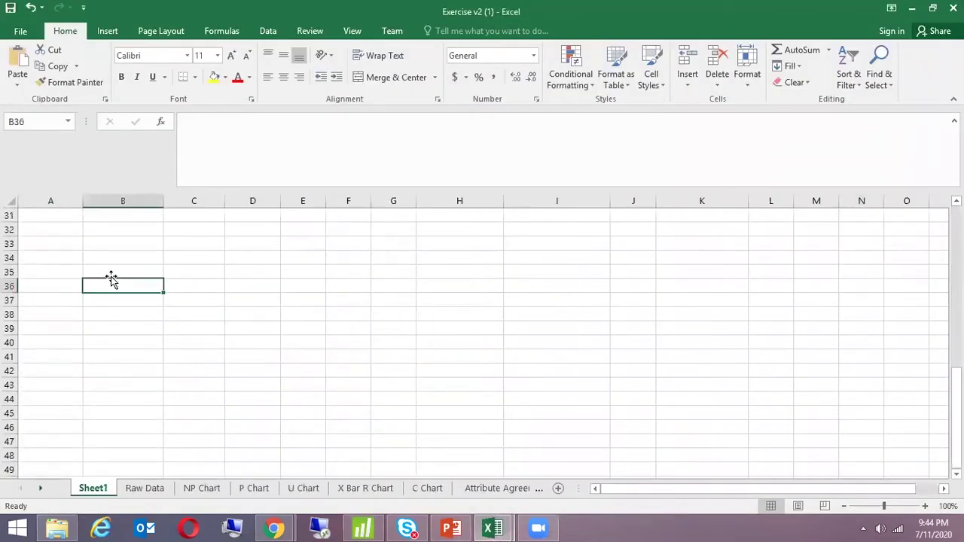
{"action": "type", "text": "i"}
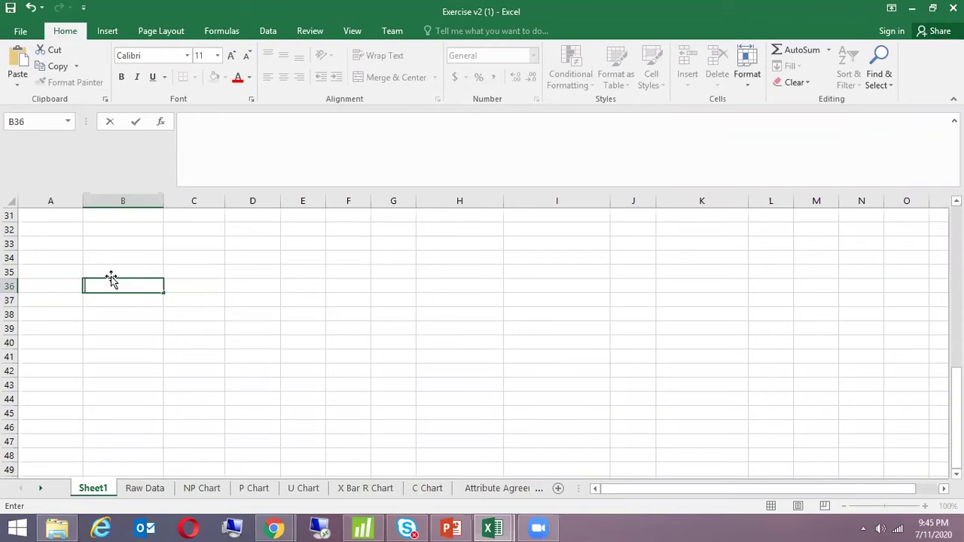
{"action": "type", "text": "i"}
{"action": "key", "text": "BackSpace"}
{"action": "type", "text": "ide"}
{"action": "key", "text": "BackSpace"}
{"action": "key", "text": "BackSpace"}
{"action": "key", "text": "BackSpace"}
{"action": "type", "text": "Inspecction Done"}
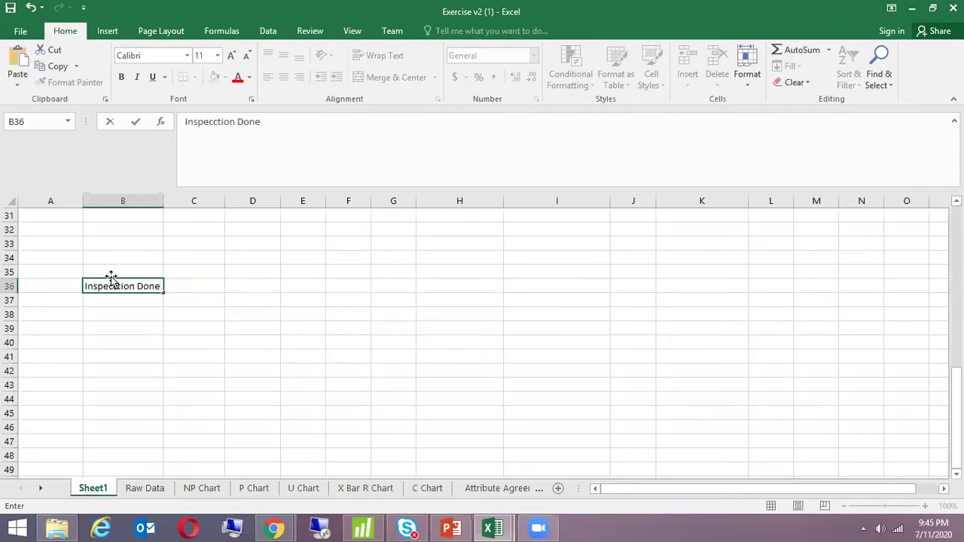
{"action": "key", "text": "Return"}
{"action": "type", "text": "Inspection Not Done"}
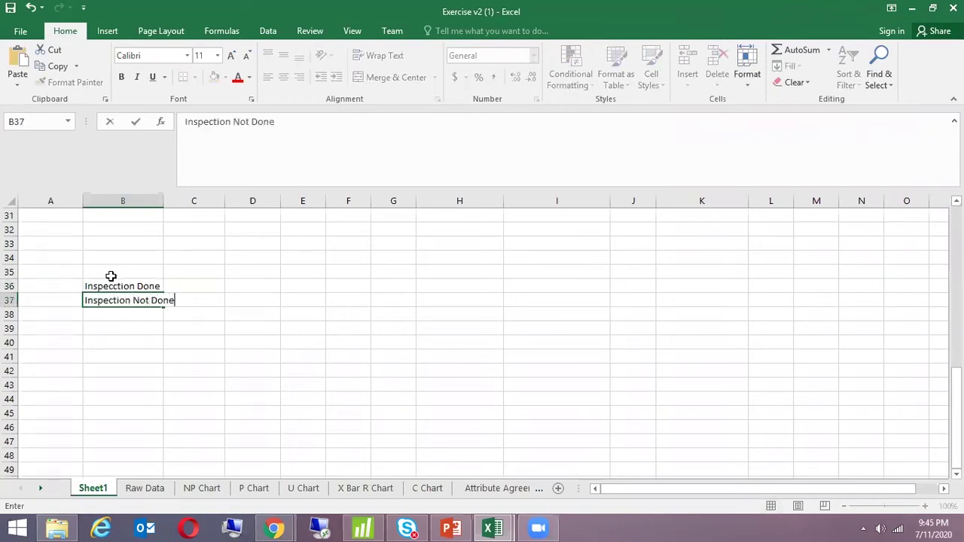
Enter the column headings Pass in C35 and Fail in D35 above the inspection rows.
{"action": "left_click", "coordinate": [110, 276]}
{"action": "key", "text": "Right"}
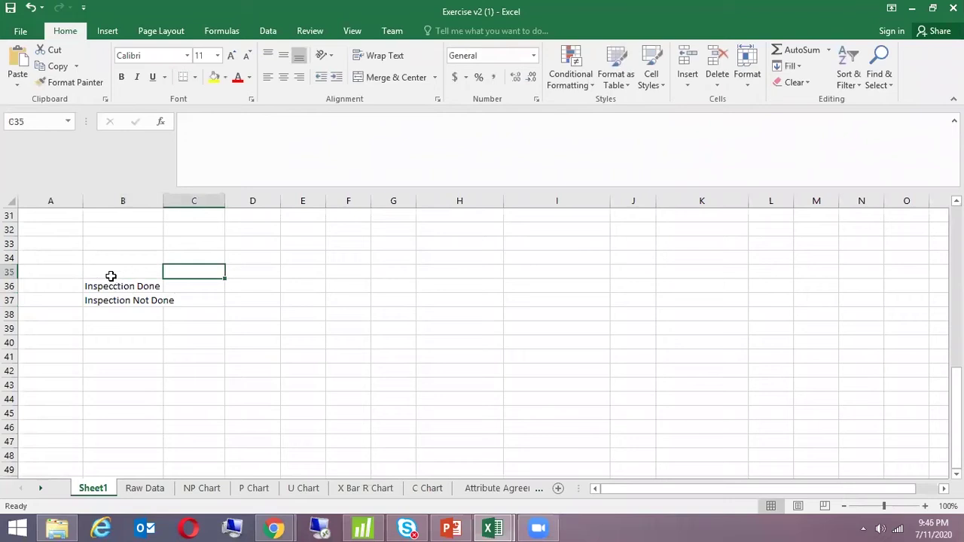
{"action": "type", "text": "Pass"}
{"action": "key", "text": "Right"}
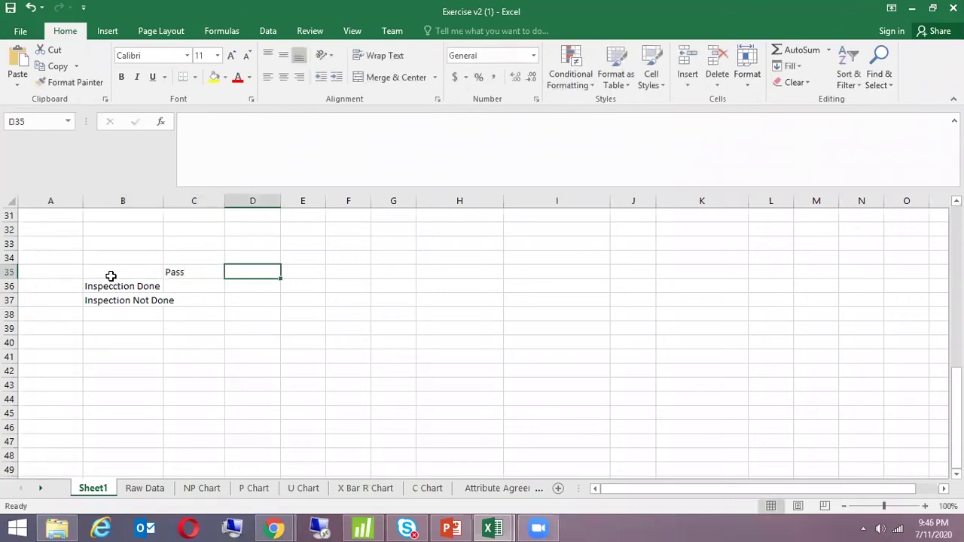
{"action": "type", "text": "Fail"}
{"action": "key", "text": "Return"}
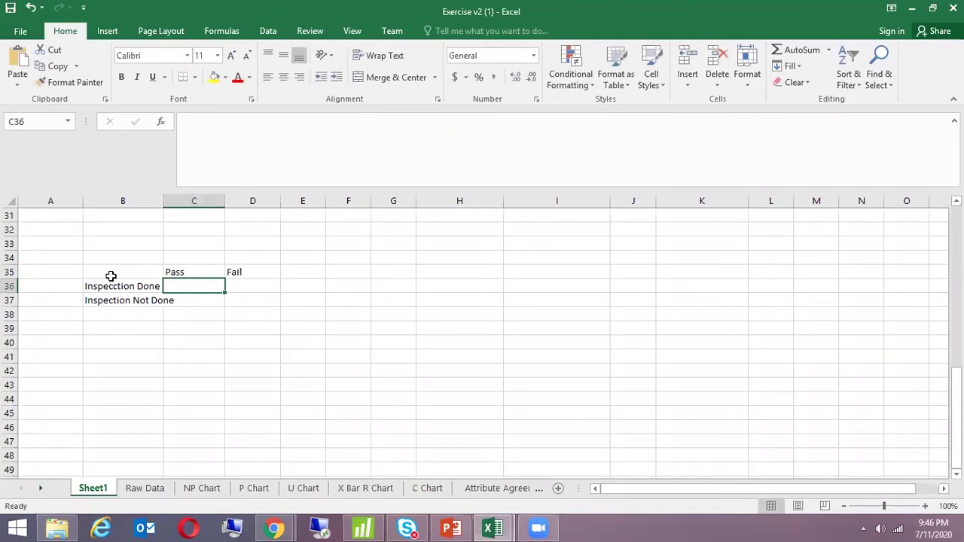
Fill in the Pass and Fail counts: 100 and 30 for inspection done, 80 and 30 for inspection not done.
{"action": "type", "text": "100"}
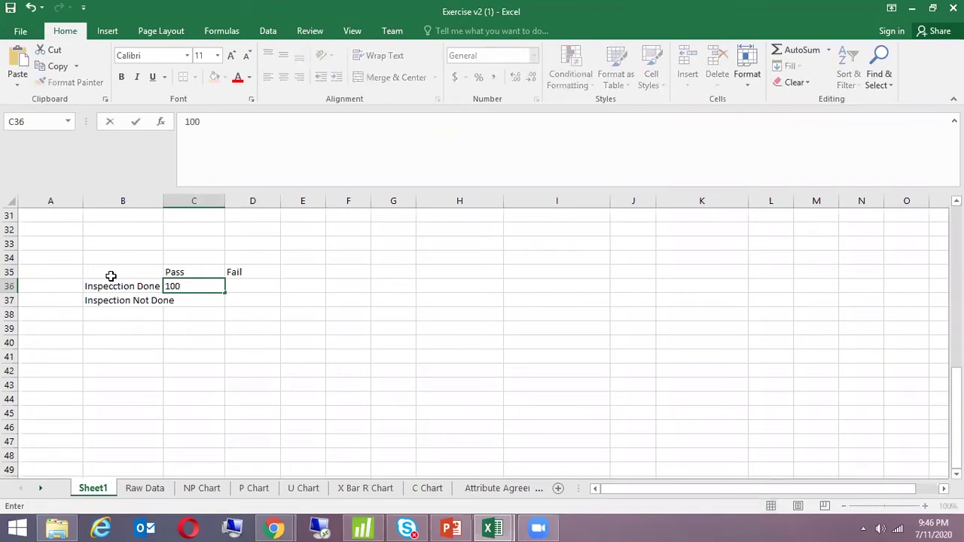
{"action": "key", "text": "Tab"}
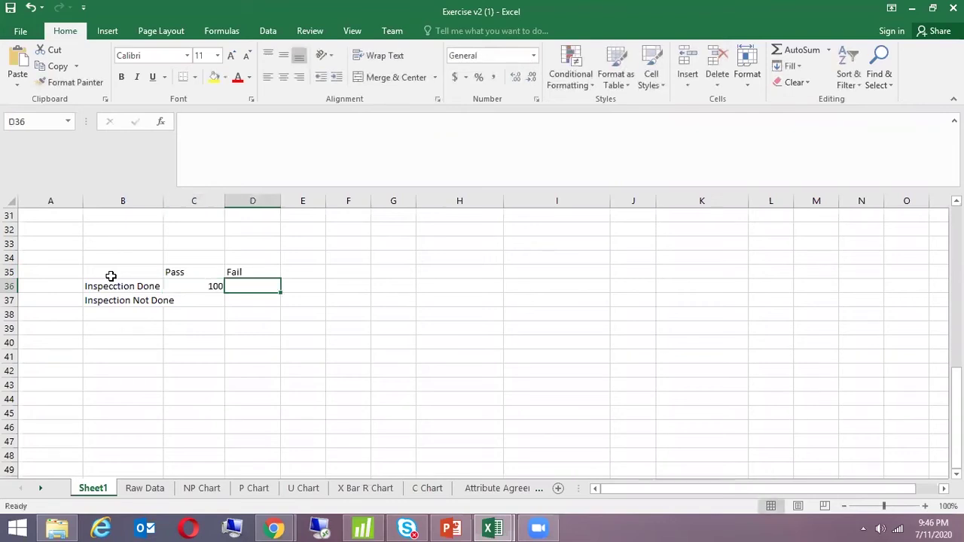
{"action": "type", "text": "30"}
{"action": "left_click", "coordinate": [110, 279]}
{"action": "key", "text": "Down"}
{"action": "key", "text": "Right"}
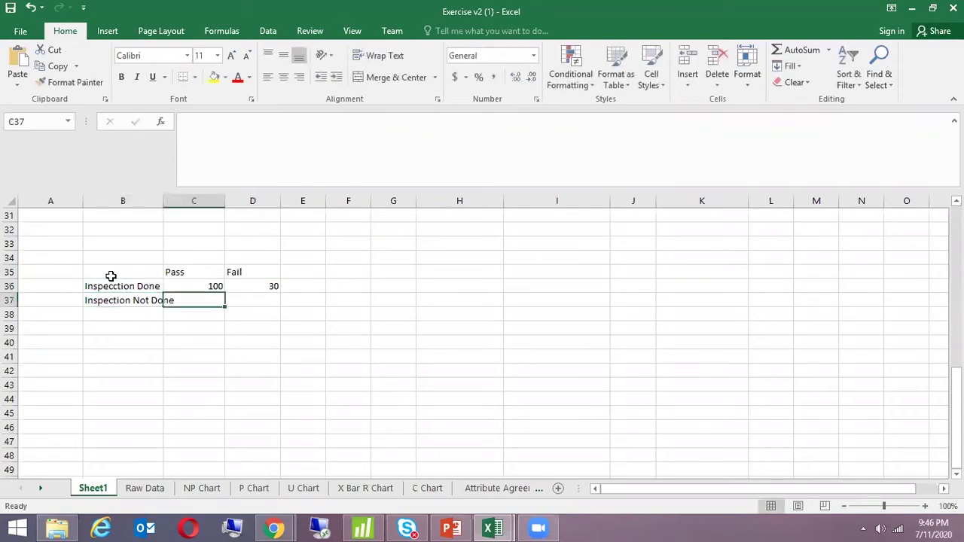
{"action": "type", "text": "80"}
{"action": "key", "text": "Right"}
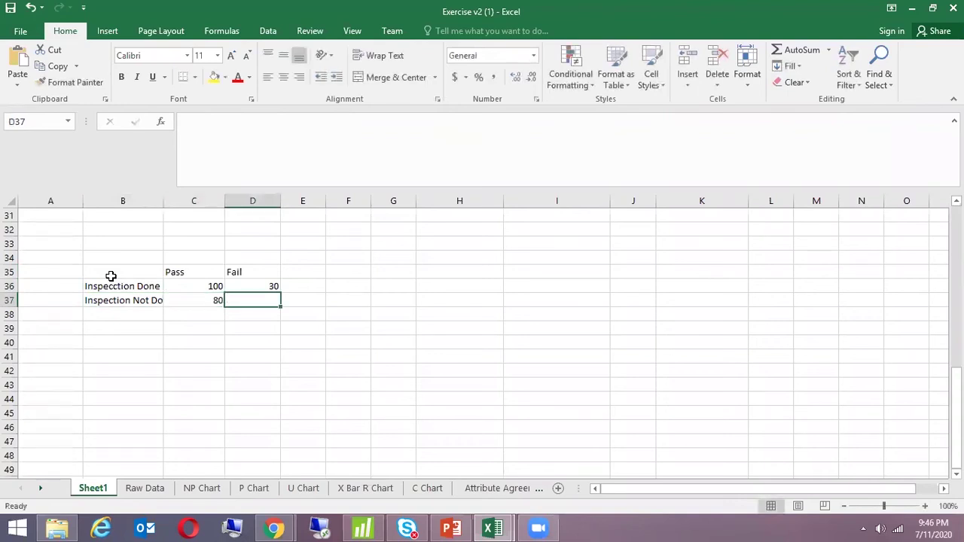
{"action": "type", "text": "30"}
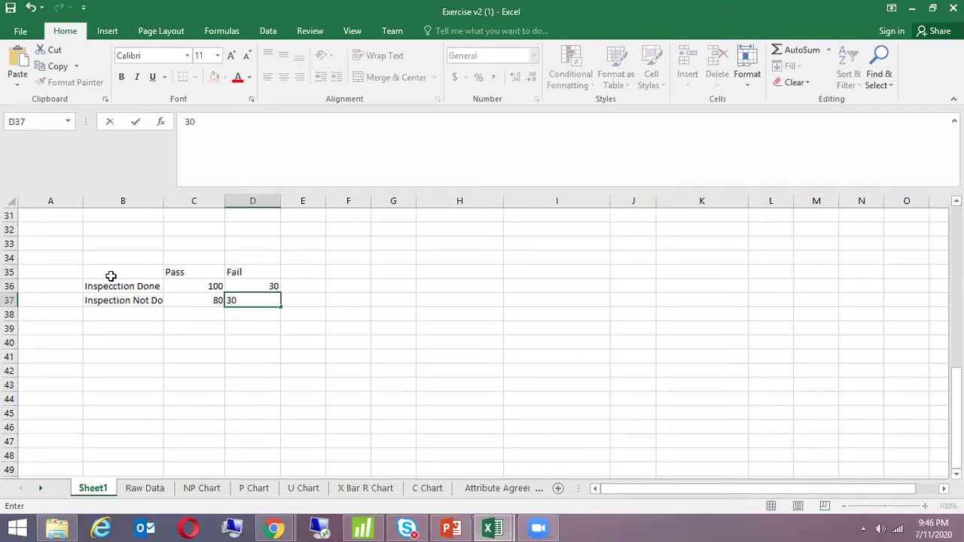
{"action": "key", "text": "Return"}
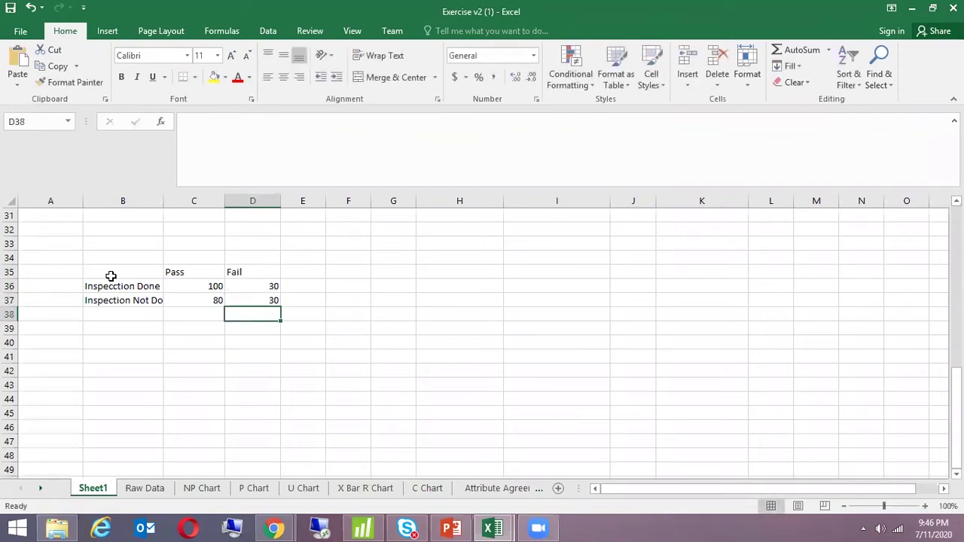
Add the column heading Total in E35 beside Fail.
{"action": "key", "text": "Up"}
{"action": "key", "text": "Up"}
{"action": "key", "text": "Up"}
{"action": "key", "text": "Right"}
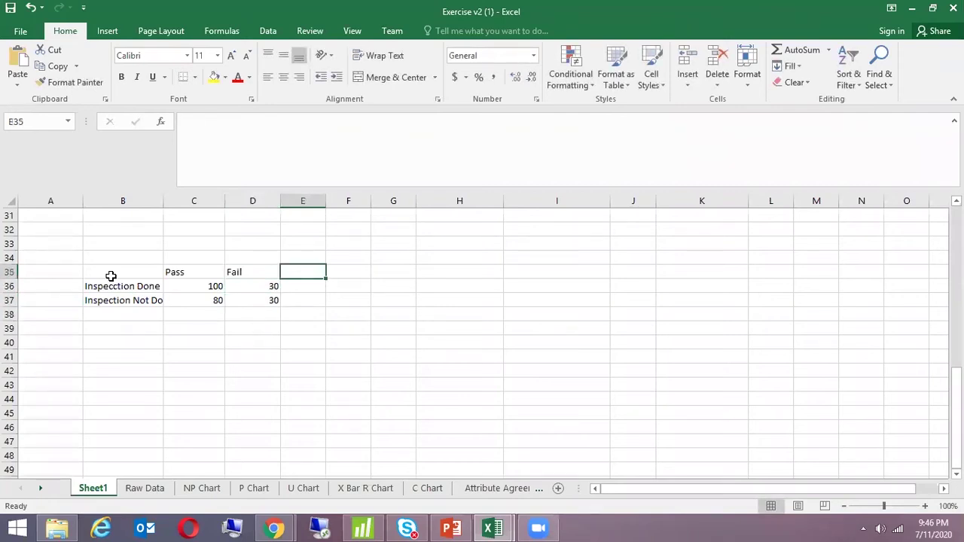
{"action": "type", "text": "Pass"}
{"action": "key", "text": "BackSpace"}
{"action": "key", "text": "BackSpace"}
{"action": "key", "text": "BackSpace"}
{"action": "key", "text": "BackSpace"}
{"action": "key", "text": "Return"}
{"action": "key", "text": "Up"}
{"action": "type", "text": "Total"}
{"action": "key", "text": "Return"}
Calculate each inspection row's total with =C36+D36 in E36 and =C37+D37 in E37.
{"action": "type", "text": "="}
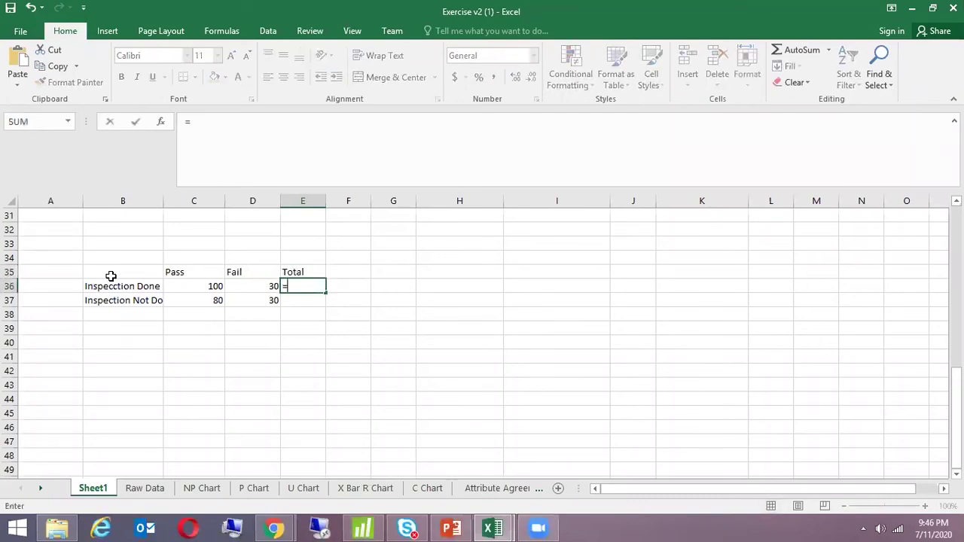
{"action": "key", "text": "Left"}
{"action": "key", "text": "Left"}
{"action": "type", "text": "+"}
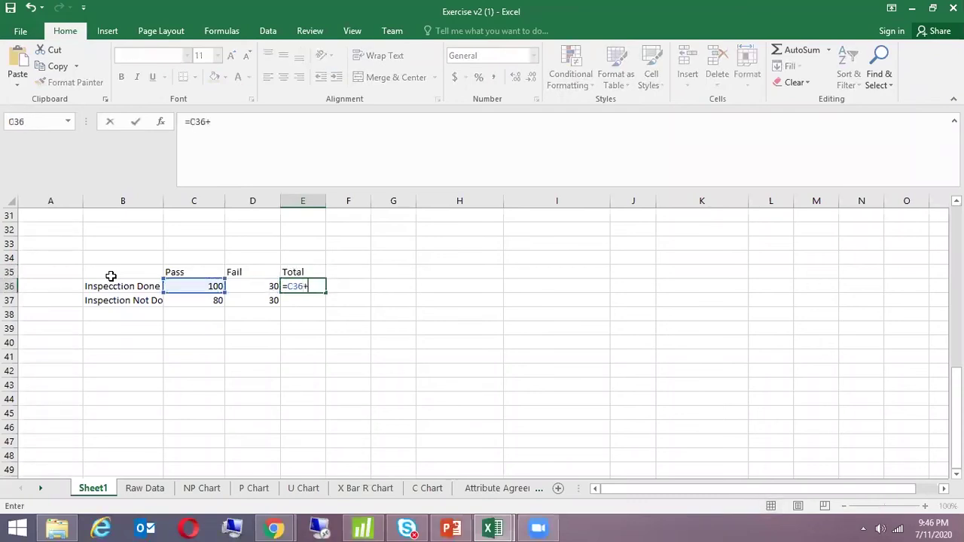
{"action": "key", "text": "Left"}
{"action": "key", "text": "Return"}
{"action": "type", "text": "="}
{"action": "key", "text": "Left"}
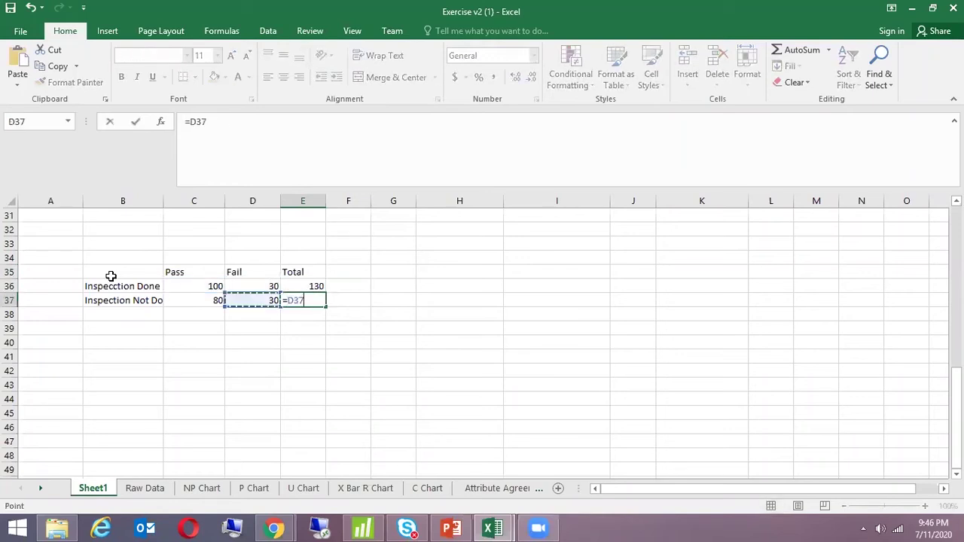
{"action": "key", "text": "Left"}
{"action": "type", "text": "+"}
{"action": "key", "text": "Left"}
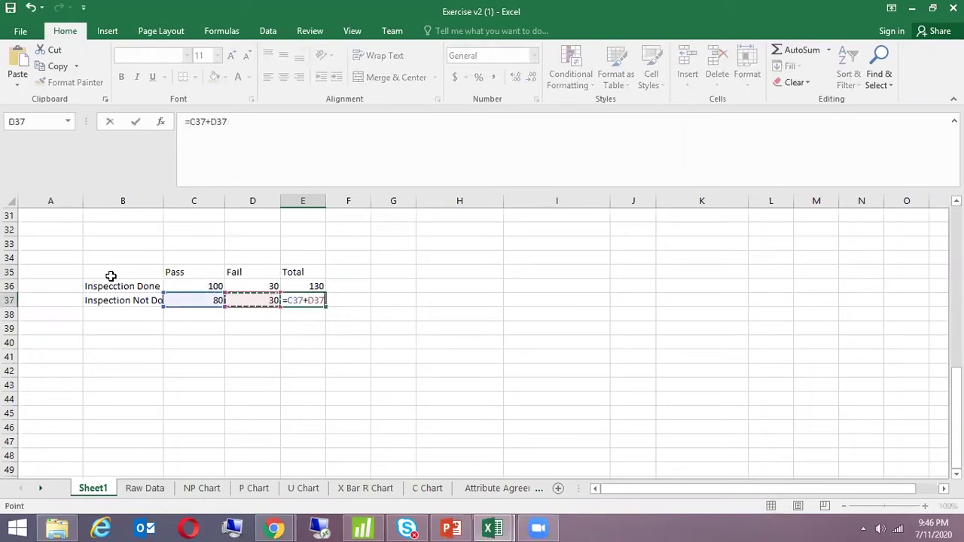
{"action": "key", "text": "Return"}
Add the column heading 'Pass %' in F35 beside Total.
{"action": "key", "text": "Up"}
{"action": "key", "text": "Up"}
{"action": "key", "text": "Up"}
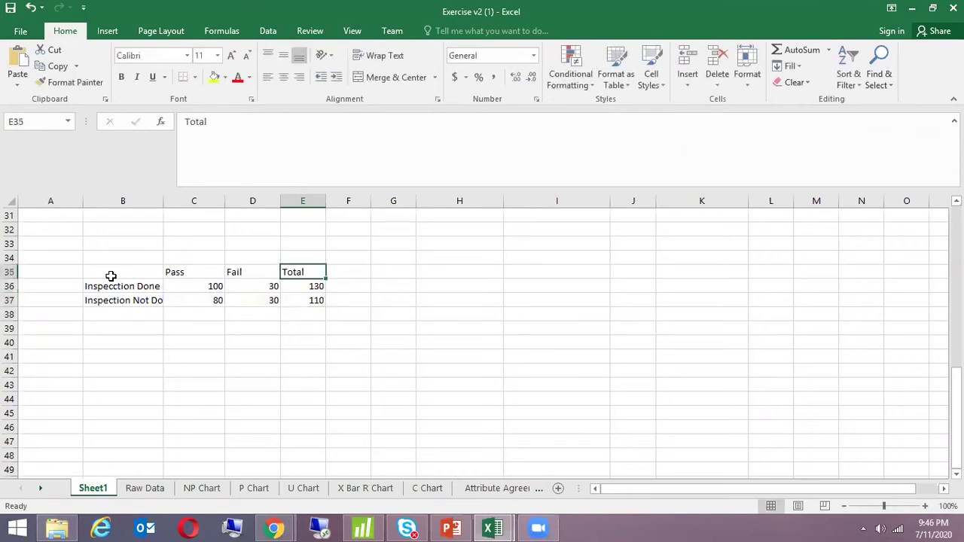
{"action": "key", "text": "Right"}
{"action": "type", "text": "Pass %"}
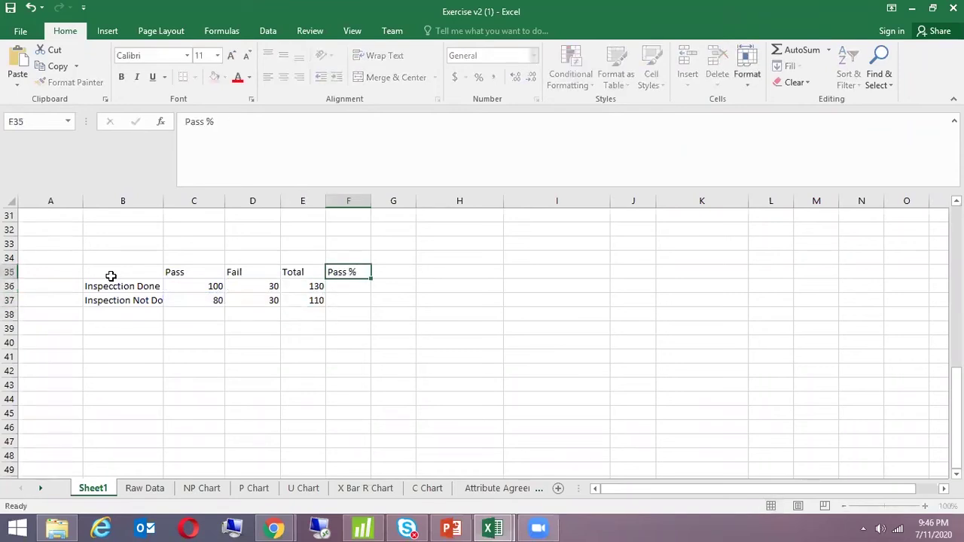
{"action": "key", "text": "Return"}
Calculate the pass rate of the first inspection row in F36 with =C36/E36.
{"action": "type", "text": "="}
{"action": "key", "text": "Left"}
{"action": "key", "text": "Left"}
{"action": "key", "text": "Left"}
{"action": "type", "text": "/"}
{"action": "key", "text": "Left"}
{"action": "key", "text": "Left"}
{"action": "key", "text": "Right"}
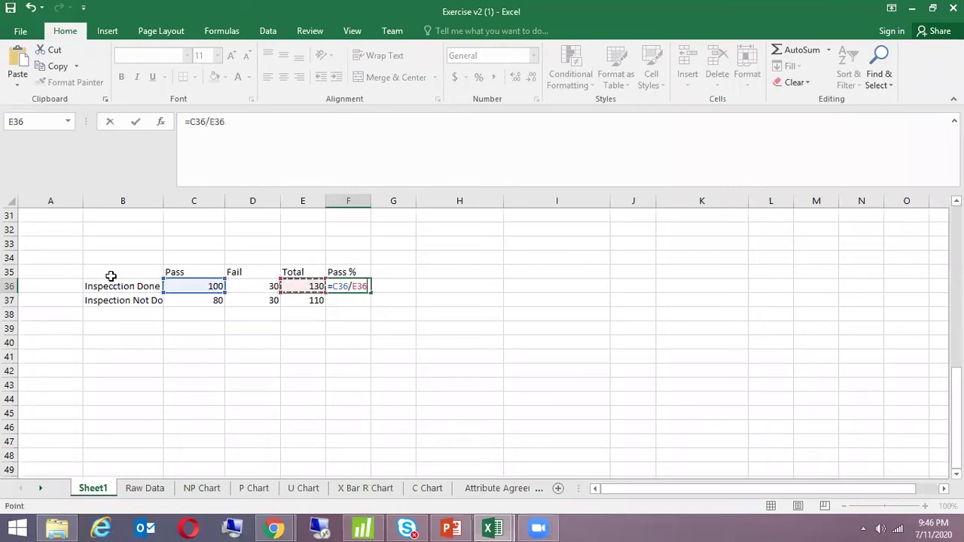
{"action": "key", "text": "ctrl+Return"}
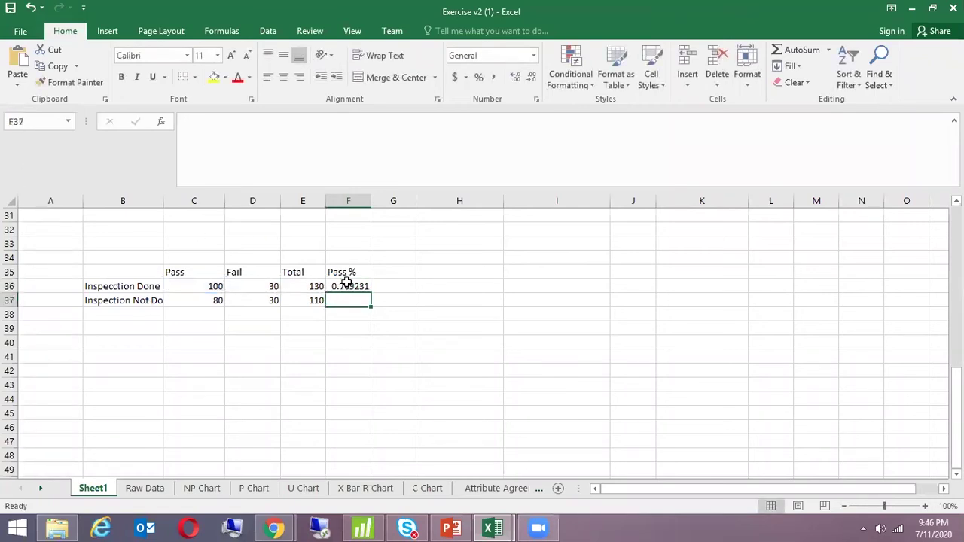
Copy the pass rate formula down to F37 and format F36:F37 as percentages.
{"action": "left_click", "coordinate": [360, 286]}
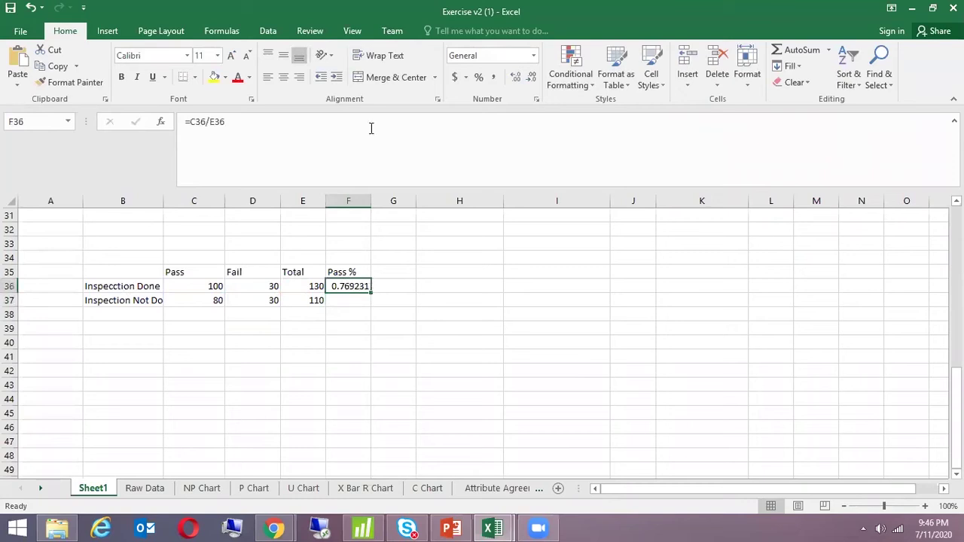
{"action": "double_click", "coordinate": [370, 293]}
{"action": "left_click", "coordinate": [466, 78]}
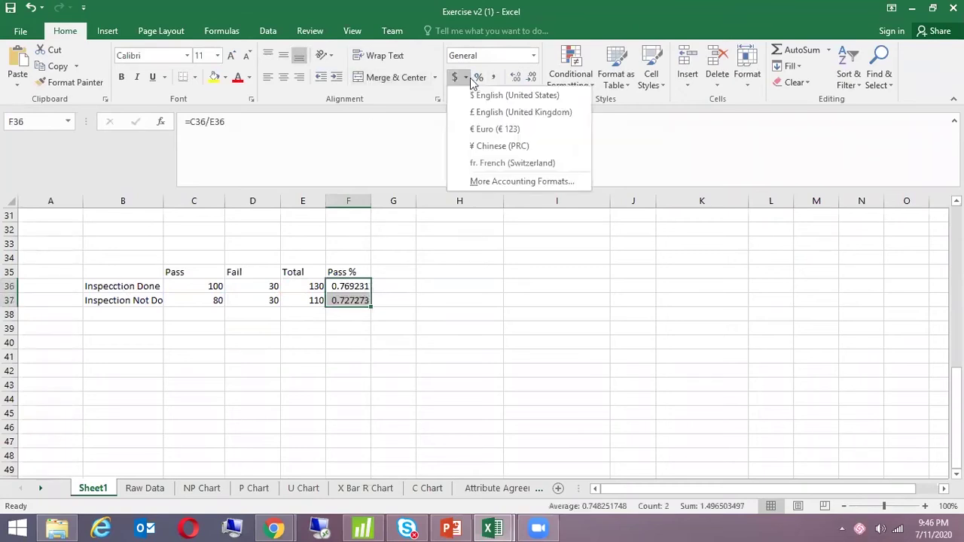
{"action": "left_click", "coordinate": [480, 78]}
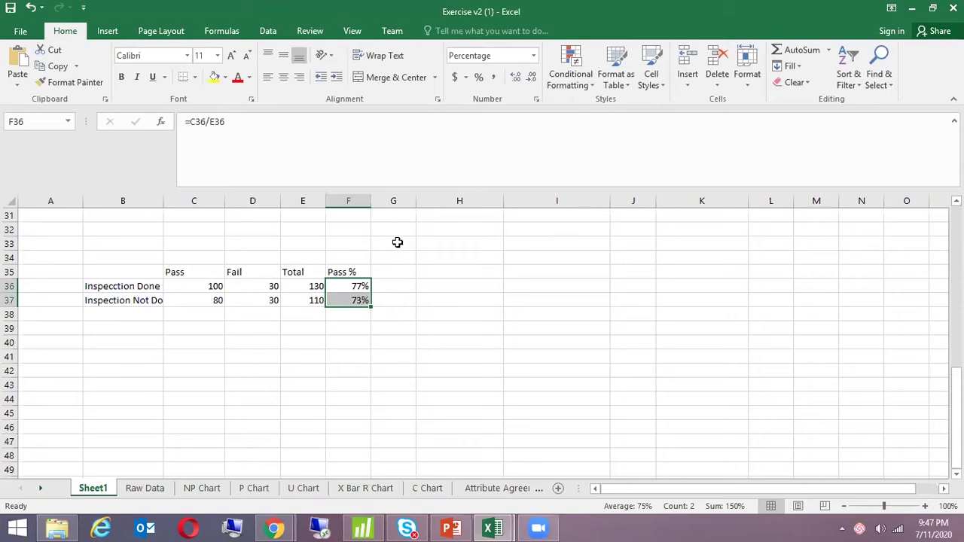
{"action": "left_click", "coordinate": [162, 210]}
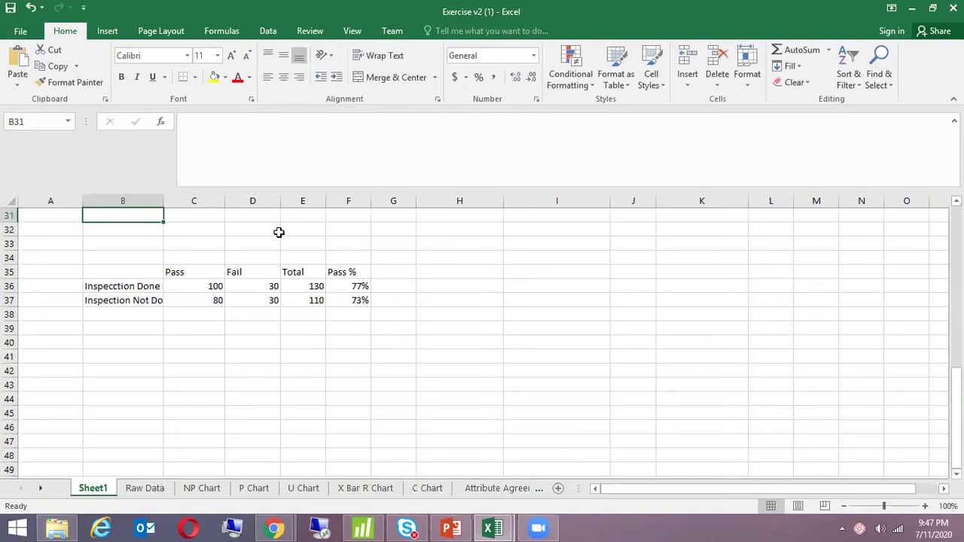
Widen column B to fit the 'Inspection Not Done' label.
{"action": "left_click", "coordinate": [125, 287]}
{"action": "left_click", "coordinate": [140, 358]}
{"action": "left_click", "coordinate": [113, 287]}
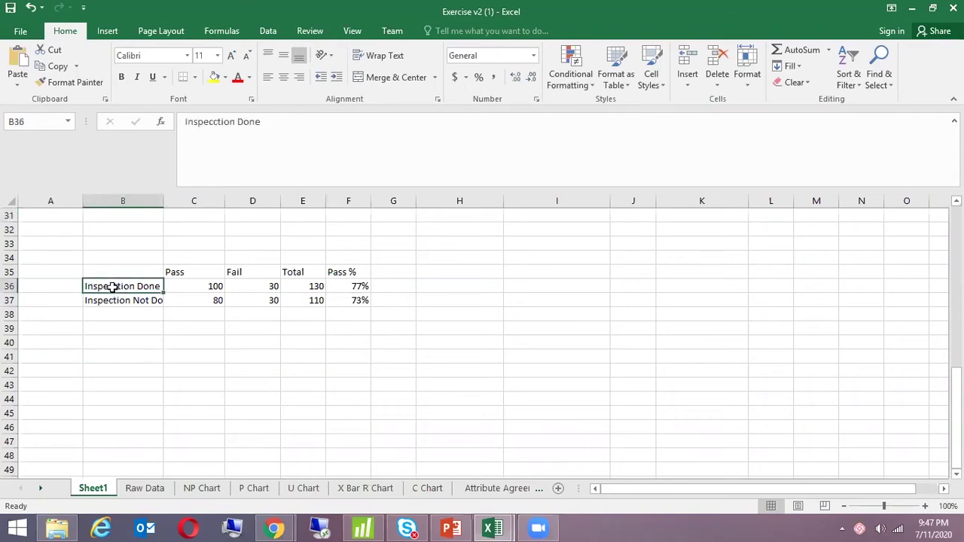
{"action": "left_click", "coordinate": [359, 287]}
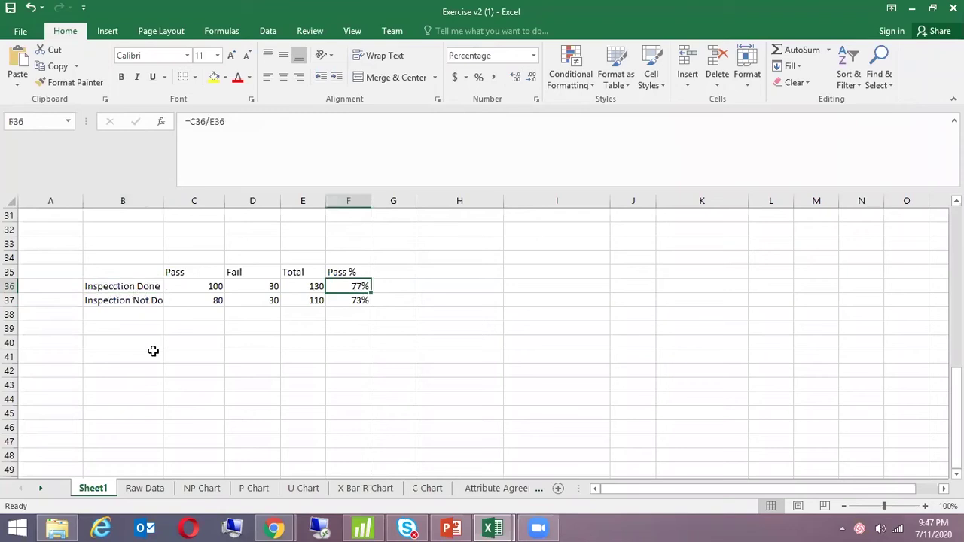
{"action": "left_click", "coordinate": [113, 311]}
{"action": "left_click", "coordinate": [114, 304]}
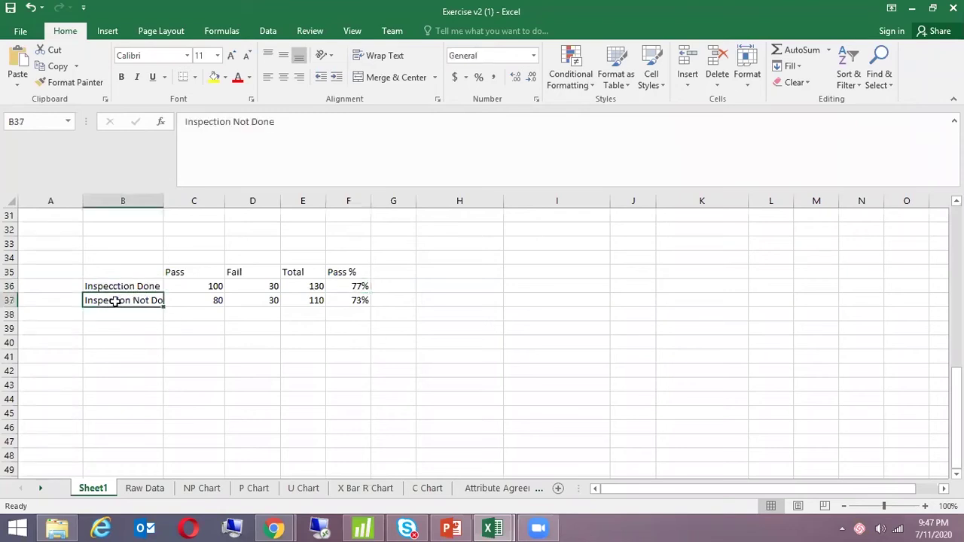
{"action": "double_click", "coordinate": [163, 202]}
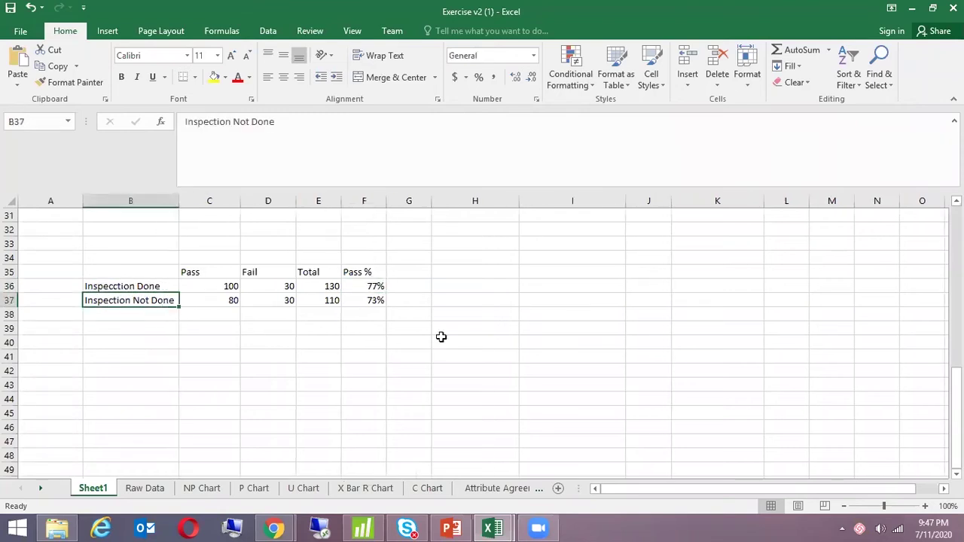
Examine the pass rates of the two inspection rows against their Pass and Fail categories.
{"action": "left_click", "coordinate": [371, 298]}
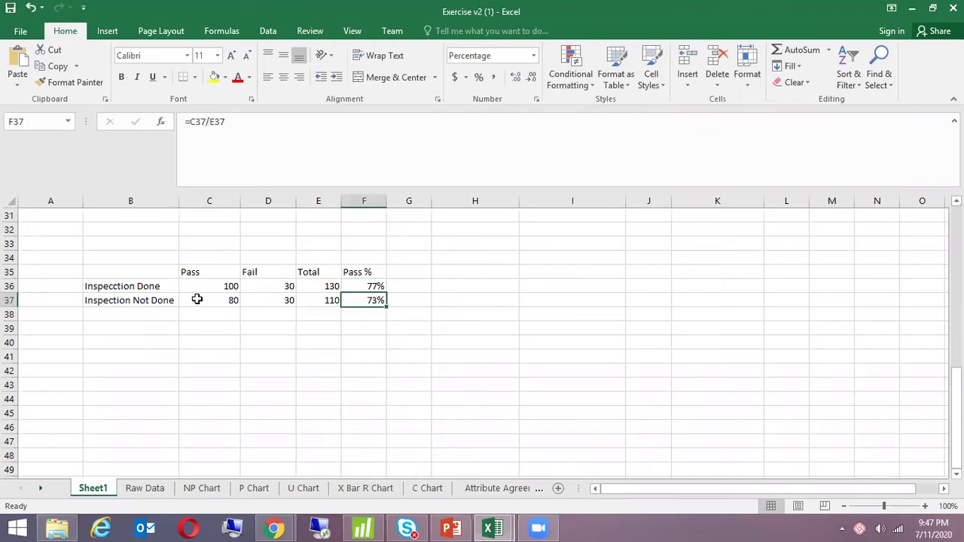
{"action": "left_click", "coordinate": [162, 328]}
{"action": "left_click_drag", "start_coordinate": [135, 284], "coordinate": [138, 300]}
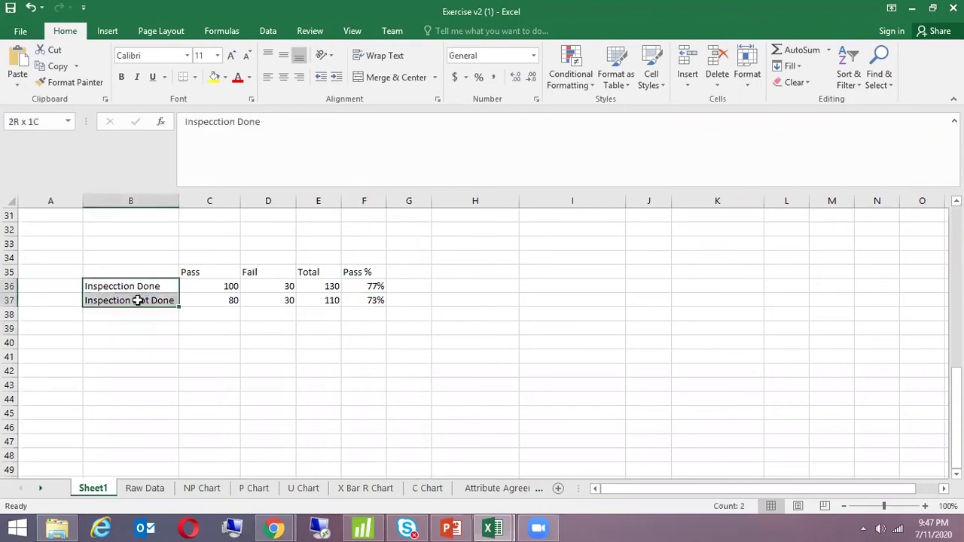
{"action": "left_click", "coordinate": [189, 273]}
{"action": "left_click_drag", "start_coordinate": [224, 277], "coordinate": [255, 280]}
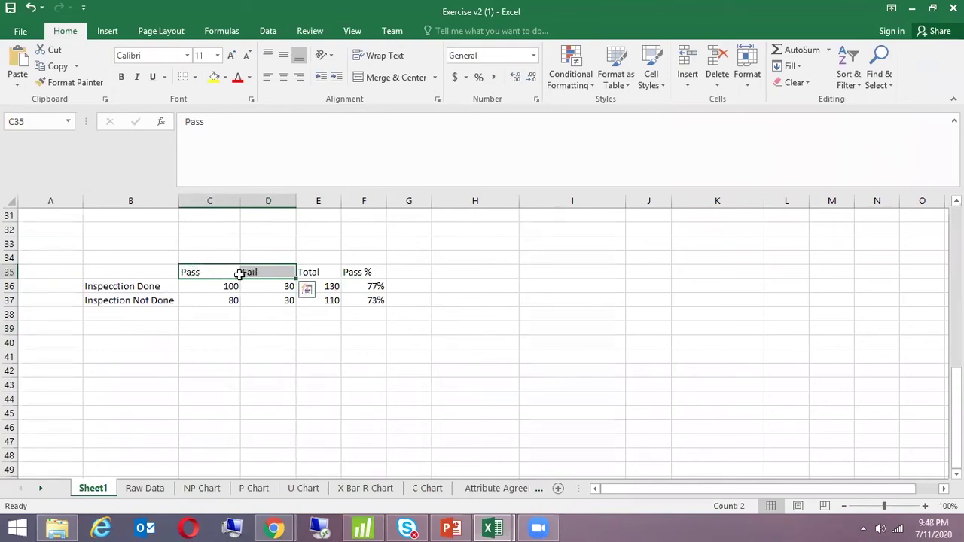
{"action": "left_click", "coordinate": [137, 287]}
{"action": "left_click_drag", "start_coordinate": [137, 287], "coordinate": [138, 300]}
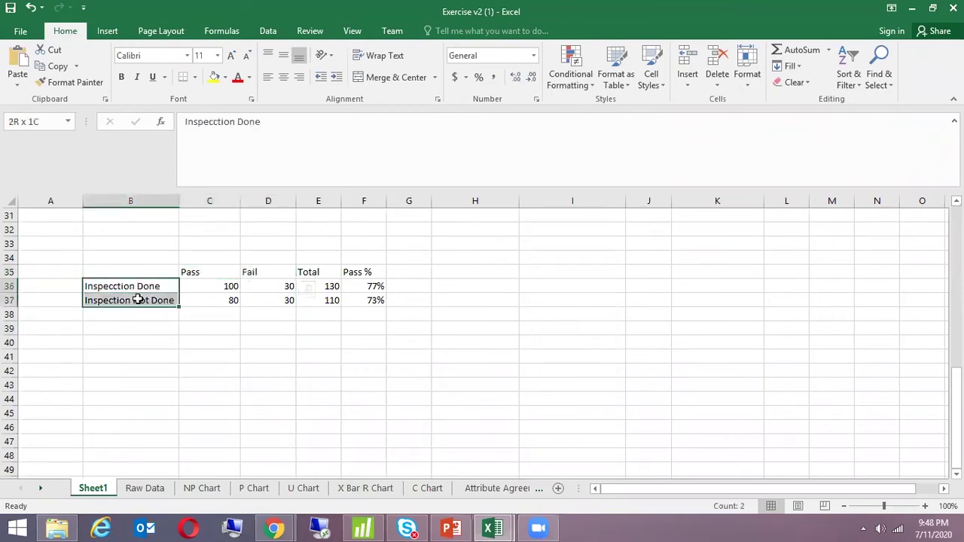
{"action": "left_click", "coordinate": [399, 316]}
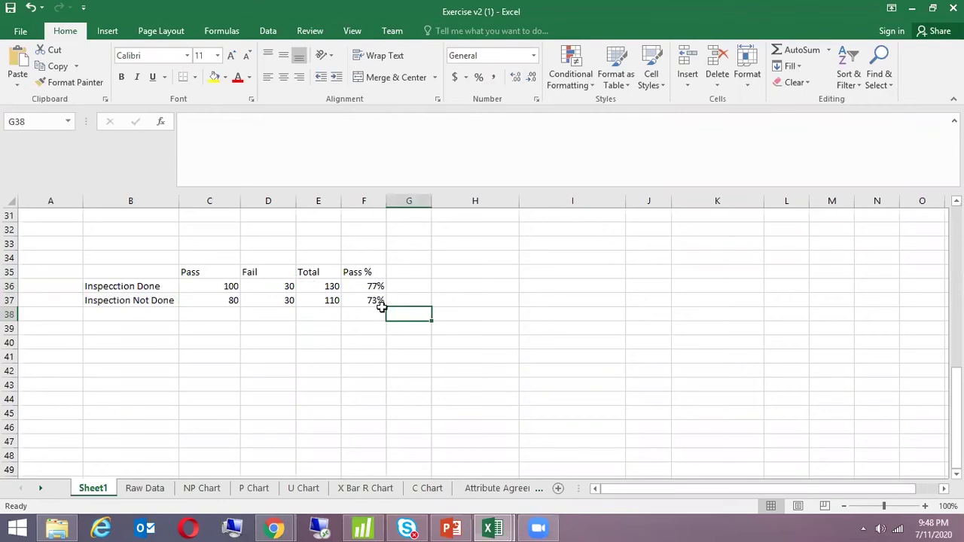
{"action": "left_click", "coordinate": [254, 355]}
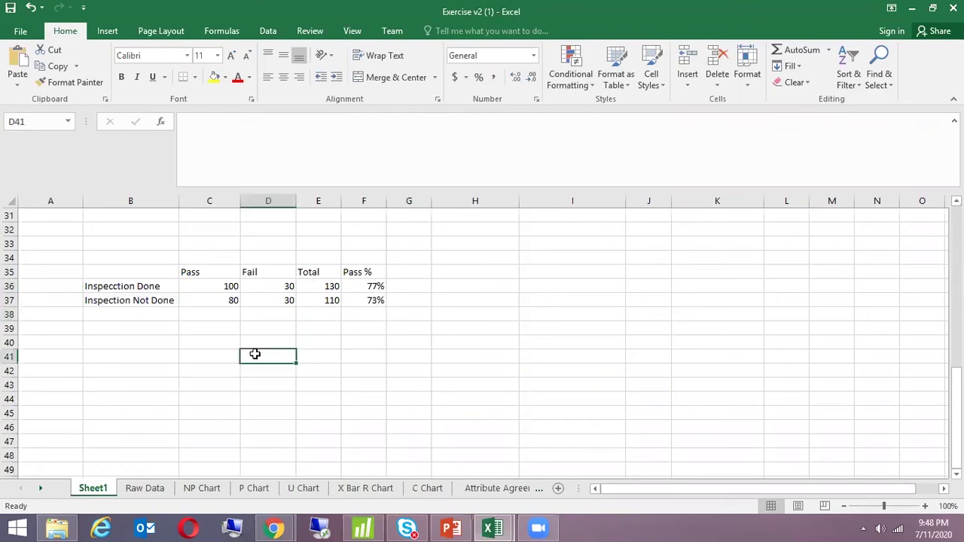
Add the column heading 'Status' in B35 above the inspection labels.
{"action": "left_click", "coordinate": [120, 273]}
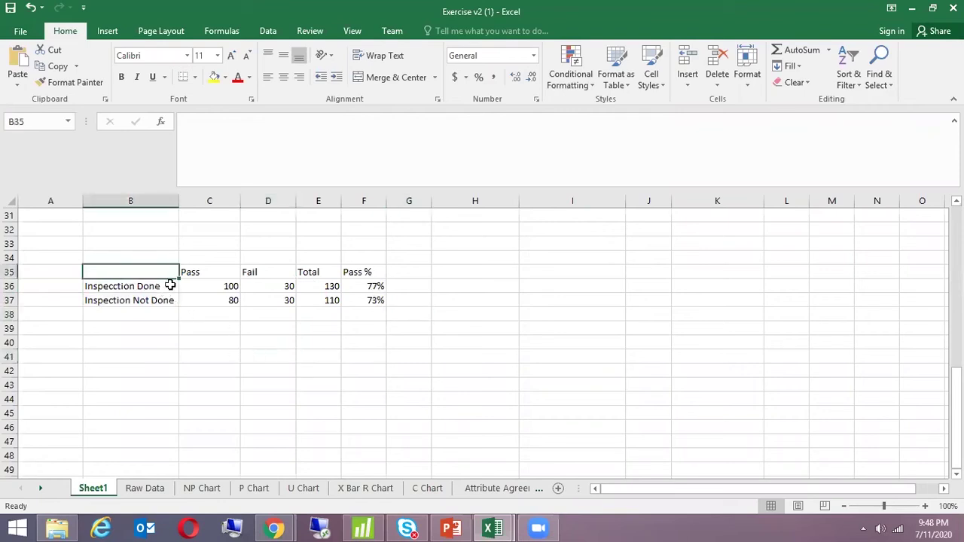
{"action": "type", "text": "Status"}
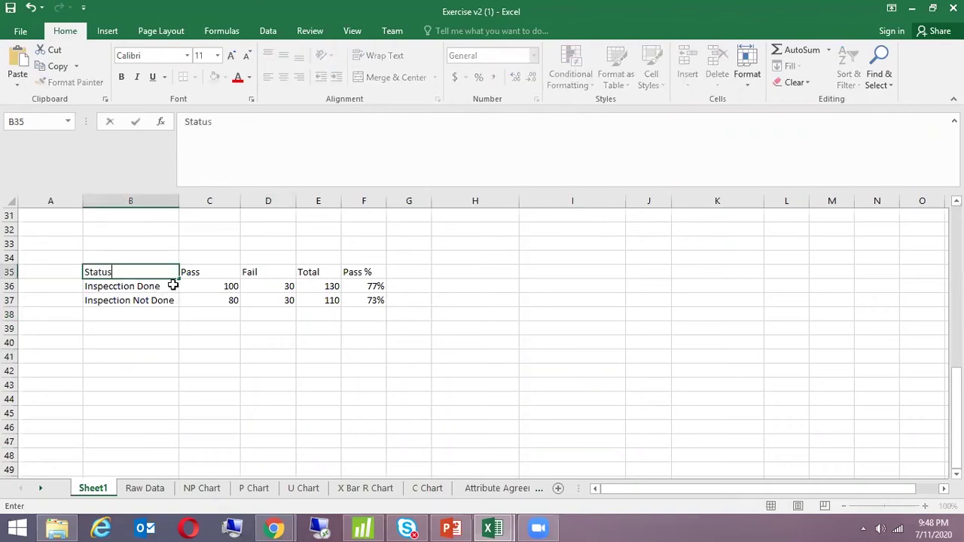
{"action": "key", "text": "Return"}
Copy the Status, Pass and Fail columns of the inspection table, B35:D37.
{"action": "key", "text": "Up"}
{"action": "key", "text": "shift+Right"}
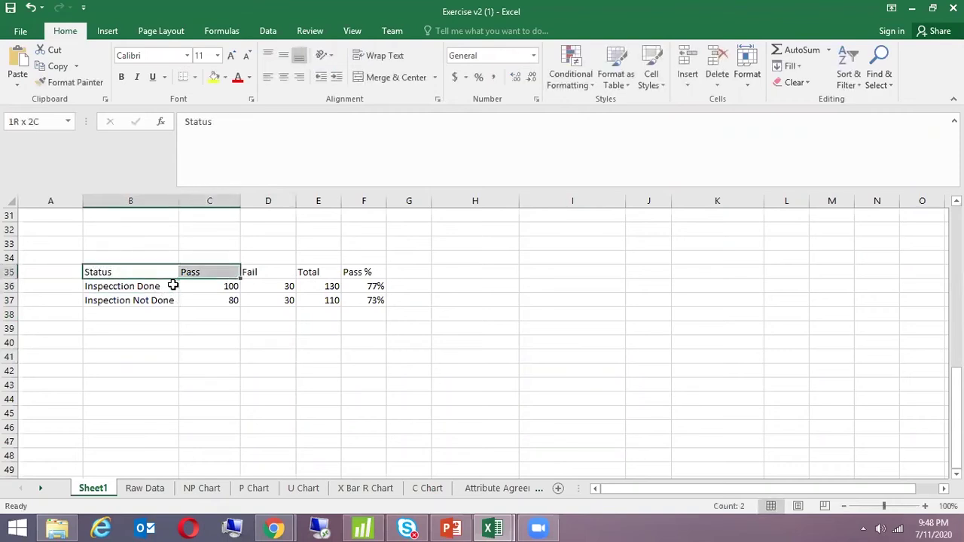
{"action": "key", "text": "shift+Right"}
{"action": "key", "text": "shift+Down"}
{"action": "key", "text": "shift+Down"}
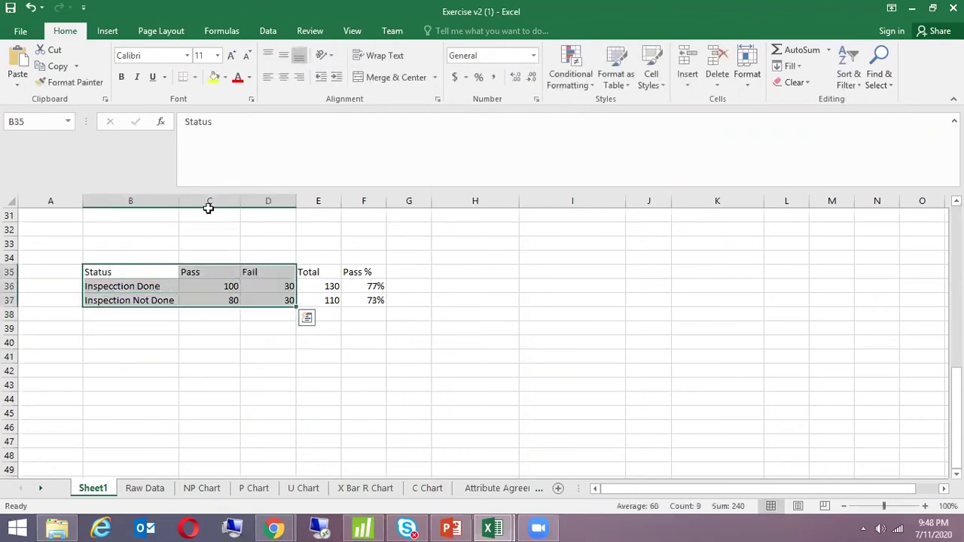
{"action": "right_click", "coordinate": [214, 272]}
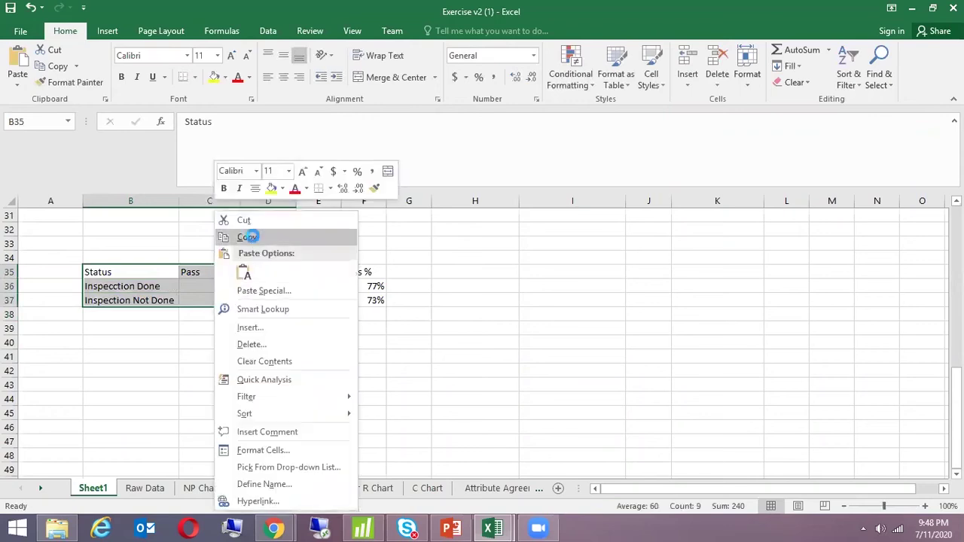
{"action": "left_click", "coordinate": [253, 237]}
Switch to Minitab and paste the copied table into a new worksheet, starting at the name row of C1.
{"action": "left_click", "coordinate": [366, 527]}
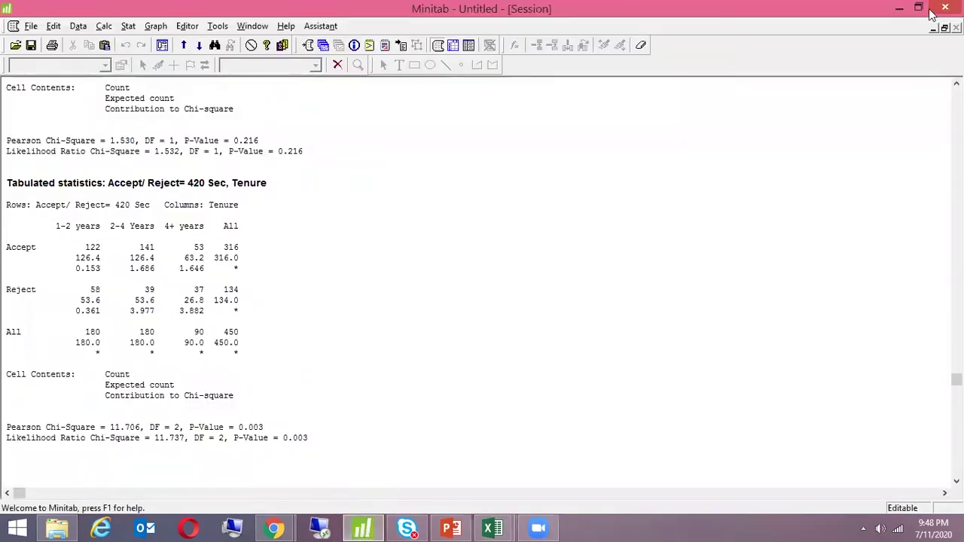
{"action": "key", "text": "ctrl+n"}
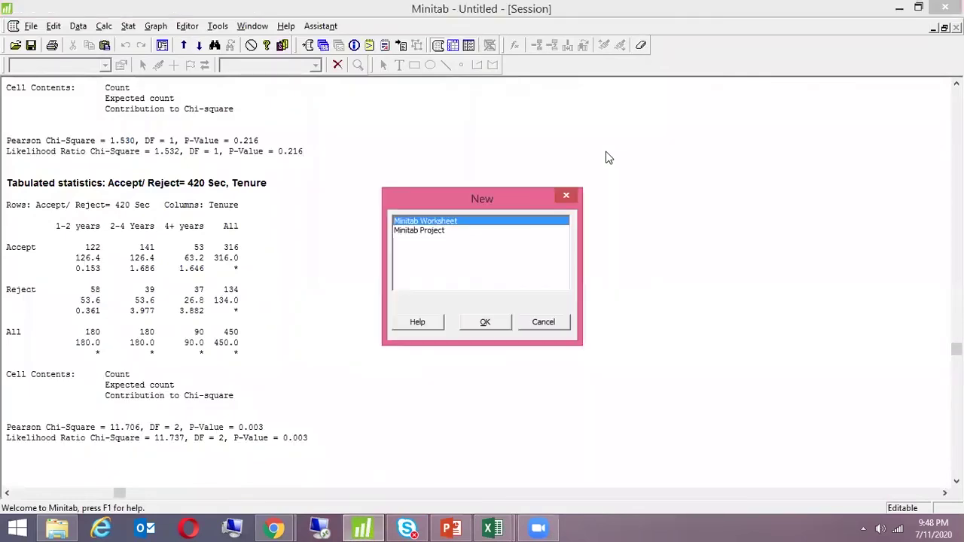
{"action": "key", "text": "Return"}
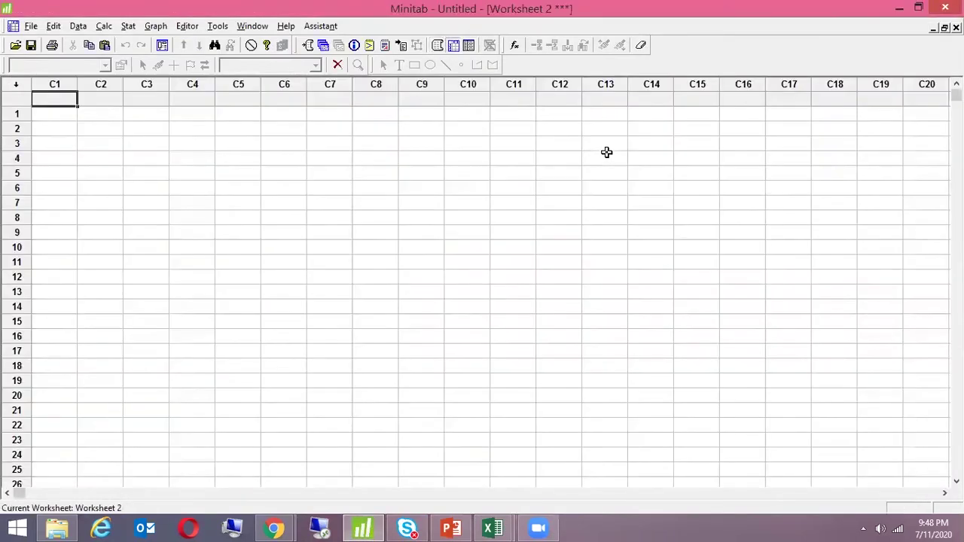
{"action": "key", "text": "ctrl+v"}
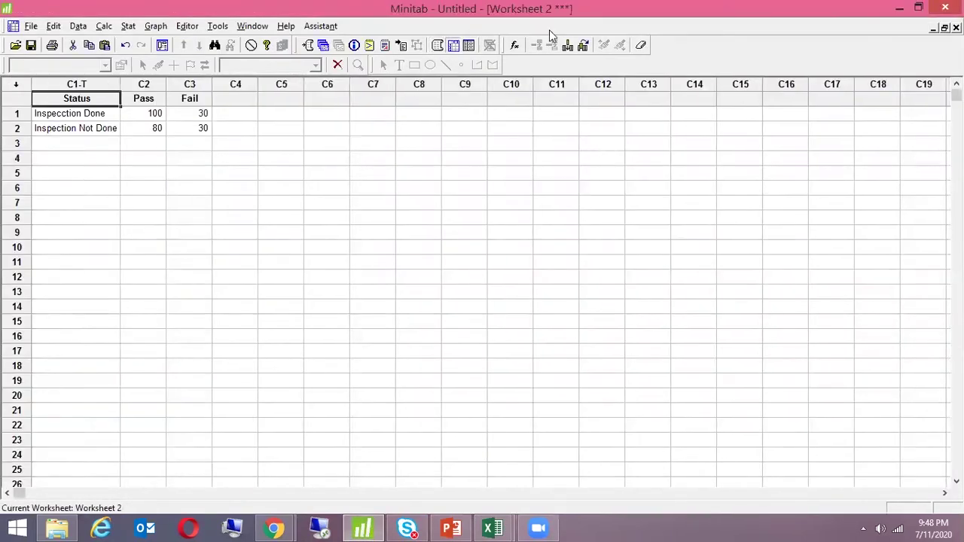
{"action": "left_click", "coordinate": [128, 26]}
{"action": "mouse_move", "coordinate": [159, 185]}
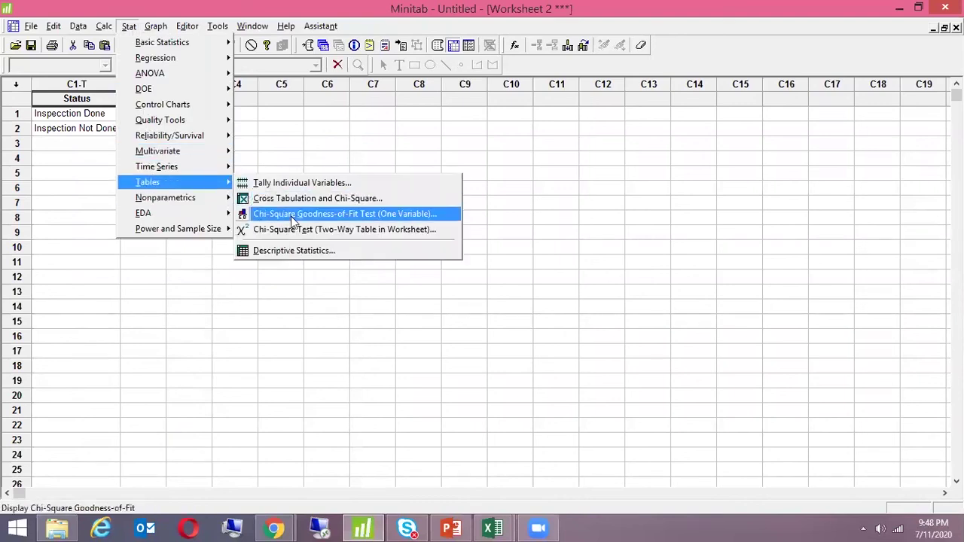
{"action": "left_click", "coordinate": [292, 213]}
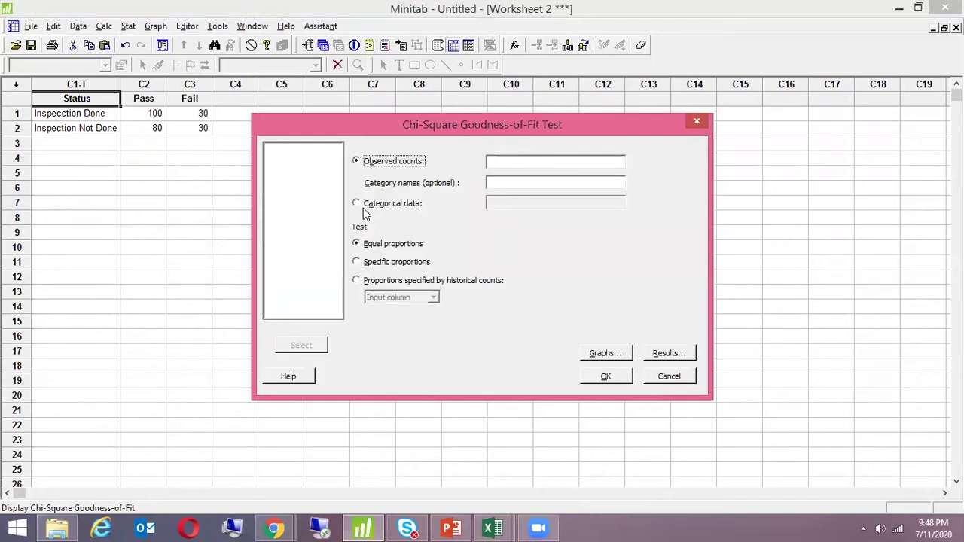
{"action": "left_click", "coordinate": [369, 204]}
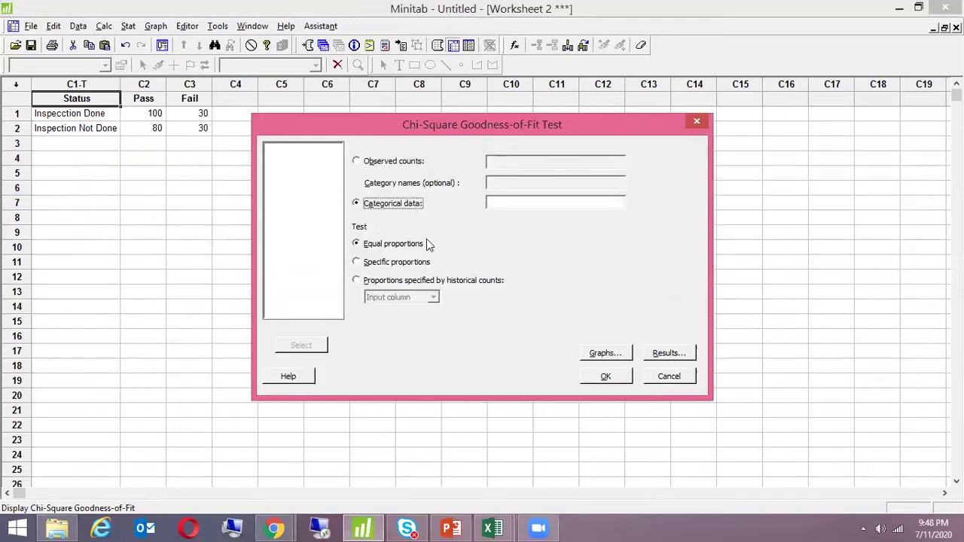
{"action": "left_click", "coordinate": [696, 121]}
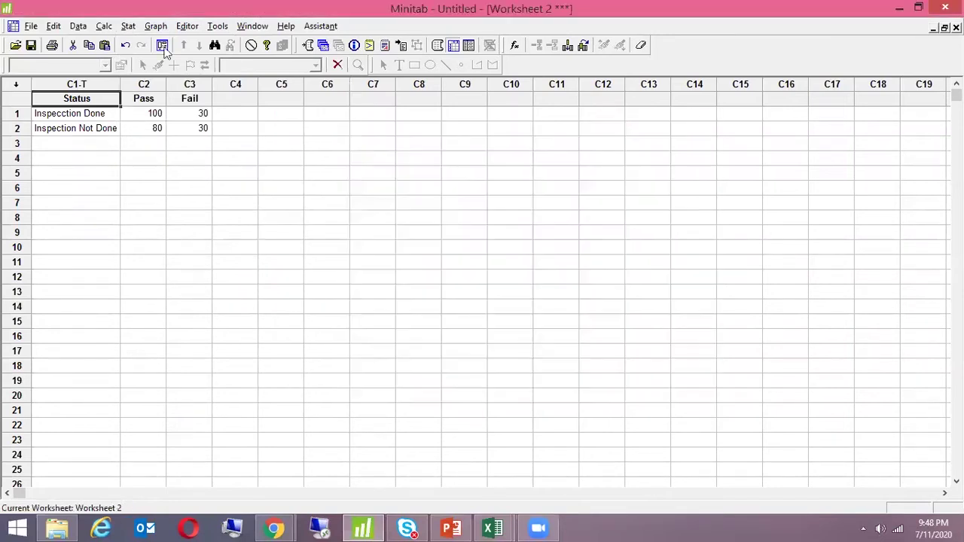
Run the Chi-Square Test (Two-Way Table in Worksheet) on the Pass and Fail columns and examine its p-value.
{"action": "left_click", "coordinate": [128, 25]}
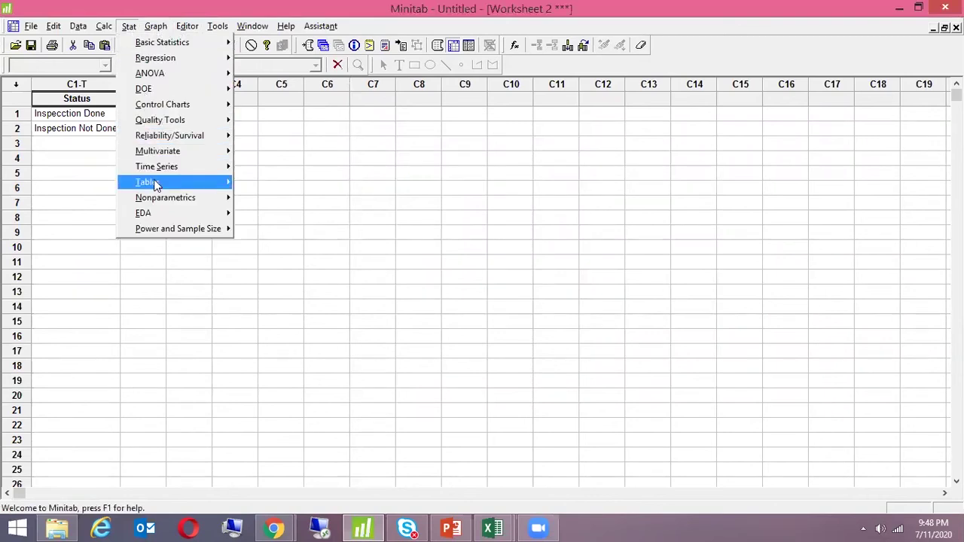
{"action": "mouse_move", "coordinate": [151, 182]}
{"action": "left_click", "coordinate": [294, 230]}
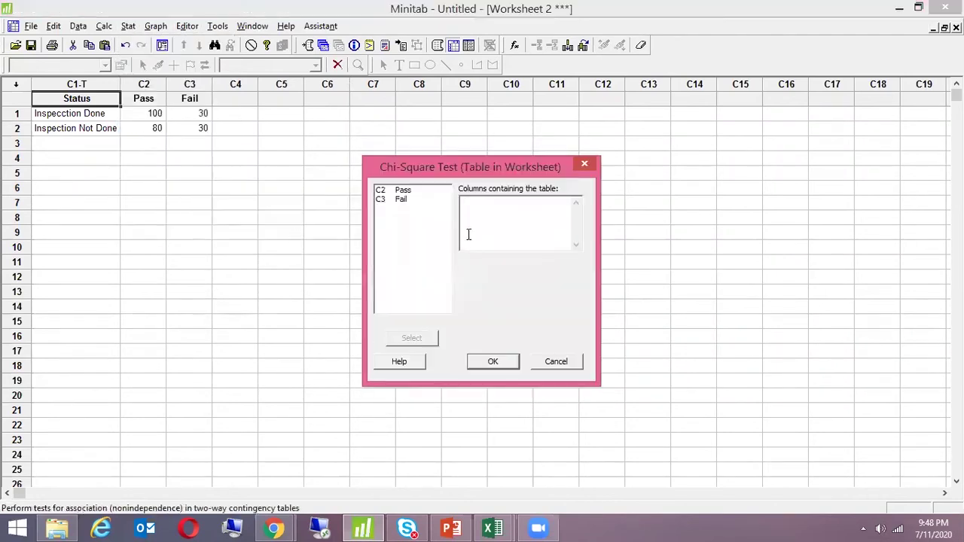
{"action": "double_click", "coordinate": [403, 191]}
{"action": "double_click", "coordinate": [405, 199]}
{"action": "left_click", "coordinate": [492, 361]}
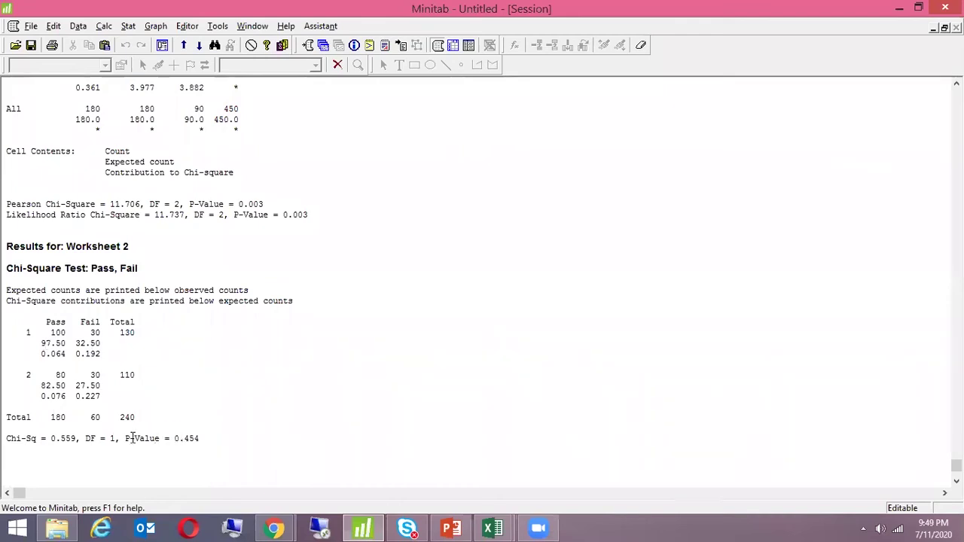
{"action": "left_click_drag", "start_coordinate": [132, 439], "coordinate": [199, 439]}
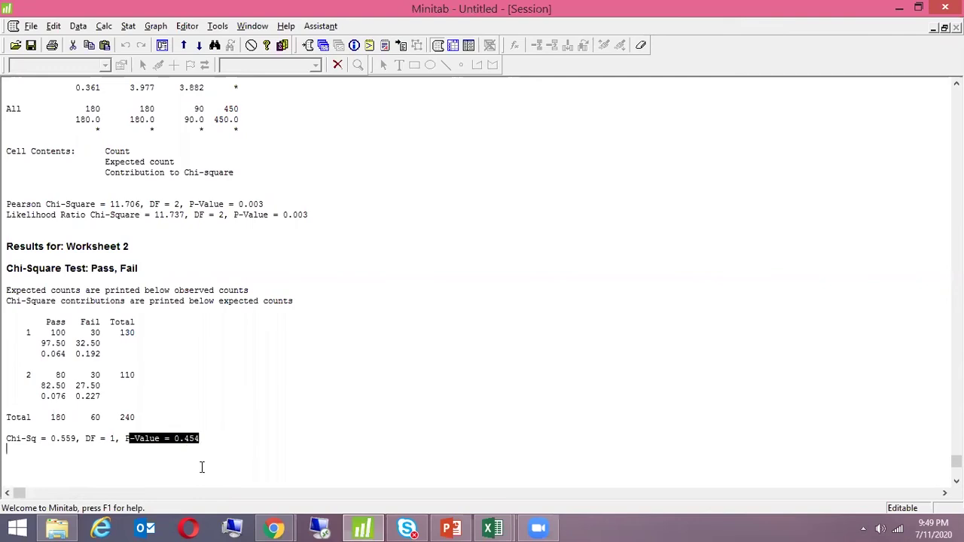
{"action": "left_click", "coordinate": [259, 408]}
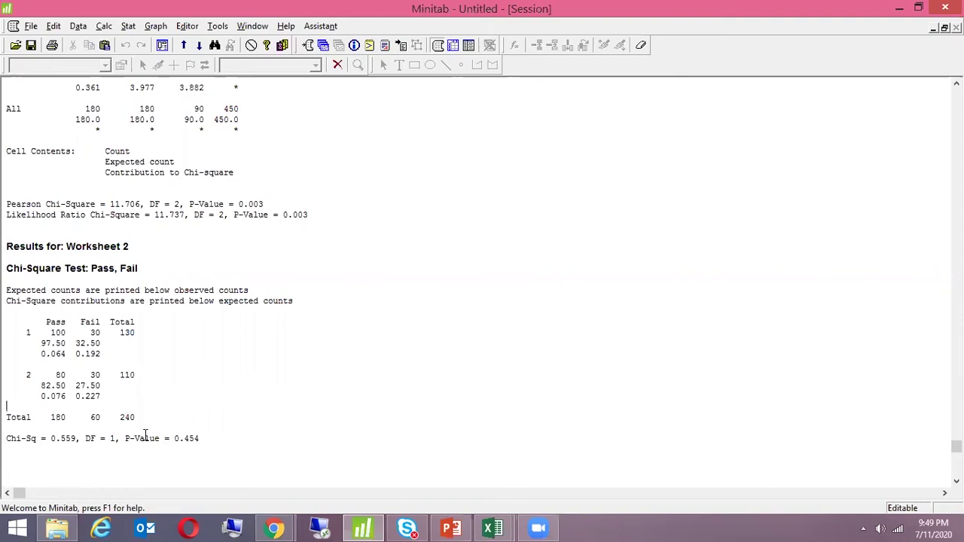
{"action": "left_click_drag", "start_coordinate": [121, 440], "coordinate": [216, 439]}
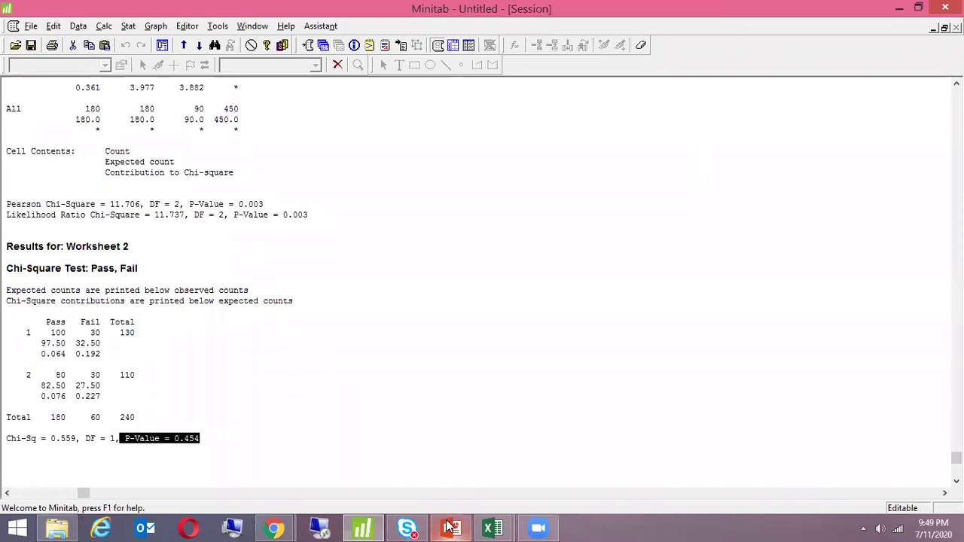
Switch to Excel, clear the copy selection, and set the Fail counts to 80 in D36 and 50 in D37.
{"action": "mouse_move", "coordinate": [493, 527]}
{"action": "left_click", "coordinate": [429, 452]}
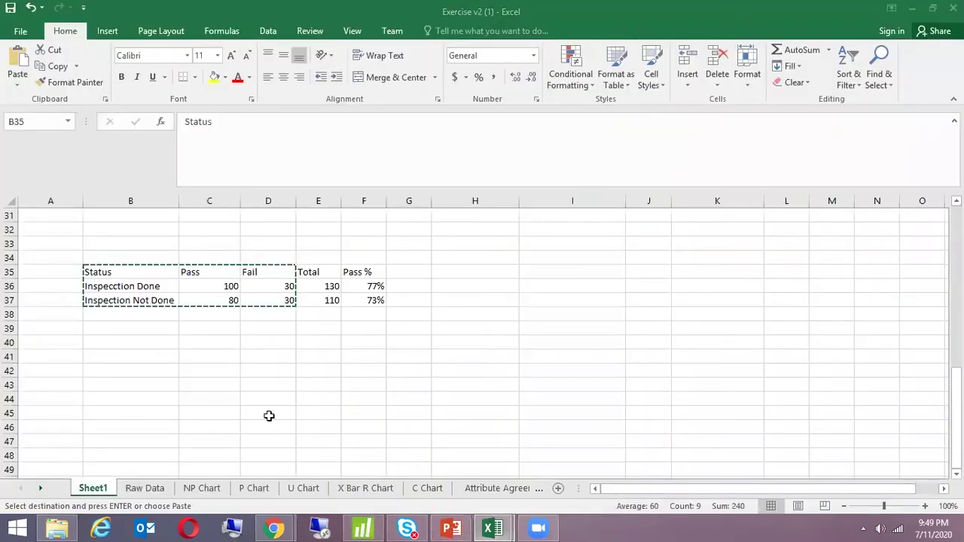
{"action": "key", "text": "Escape"}
{"action": "left_click", "coordinate": [287, 286]}
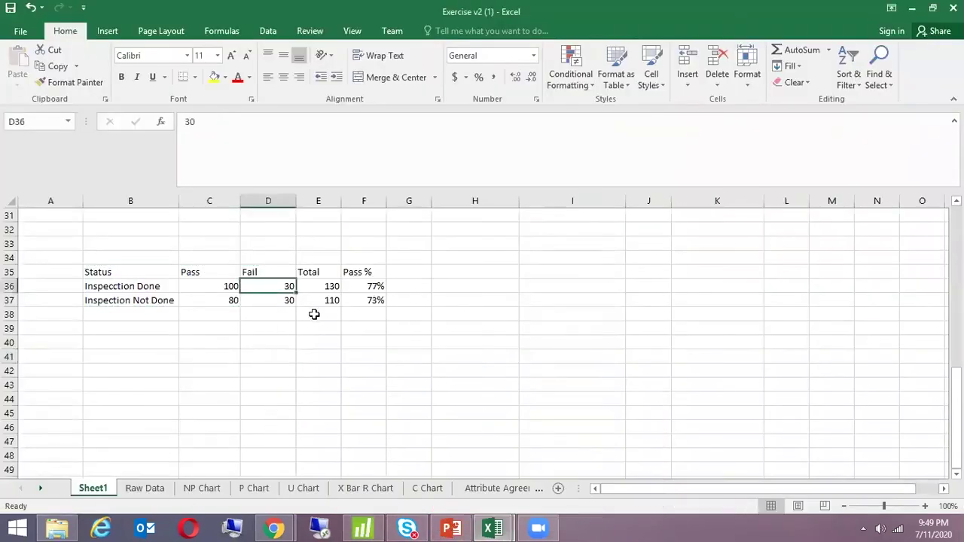
{"action": "type", "text": "80"}
{"action": "key", "text": "Return"}
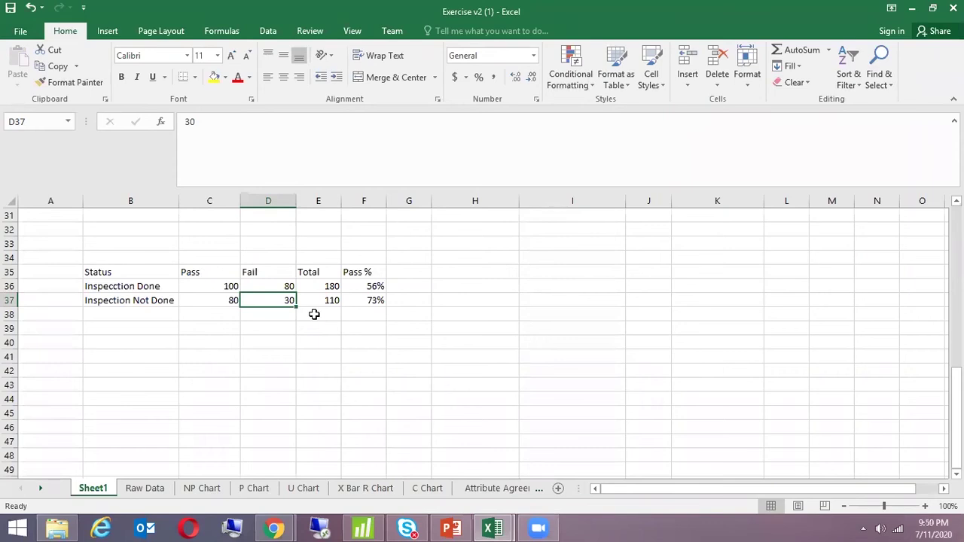
{"action": "type", "text": "50"}
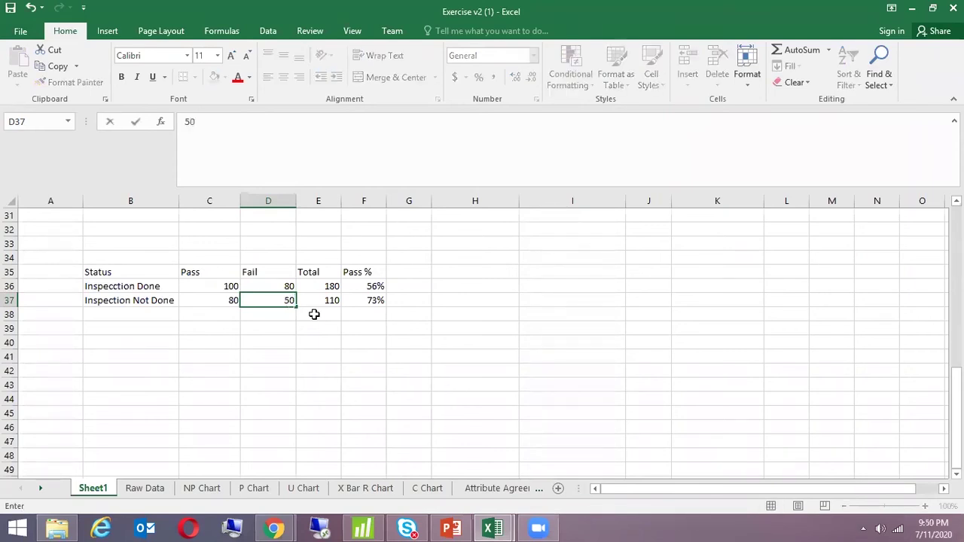
{"action": "key", "text": "Return"}
Set the Fail count of the inspection done row in D36 to 30.
{"action": "key", "text": "Up"}
{"action": "key", "text": "Up"}
{"action": "type", "text": "30"}
{"action": "key", "text": "Return"}
Commit the Fail count and copy the Status, Pass and Fail table in B35:D37.
{"action": "left_click", "coordinate": [87, 338]}
{"action": "left_click", "coordinate": [172, 273]}
{"action": "left_click_drag", "start_coordinate": [172, 273], "coordinate": [247, 284]}
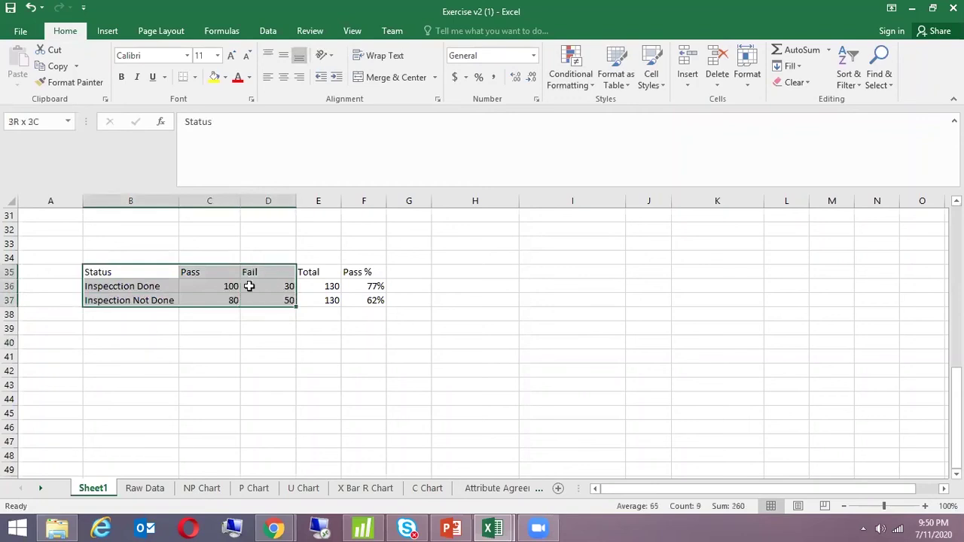
{"action": "right_click", "coordinate": [189, 280]}
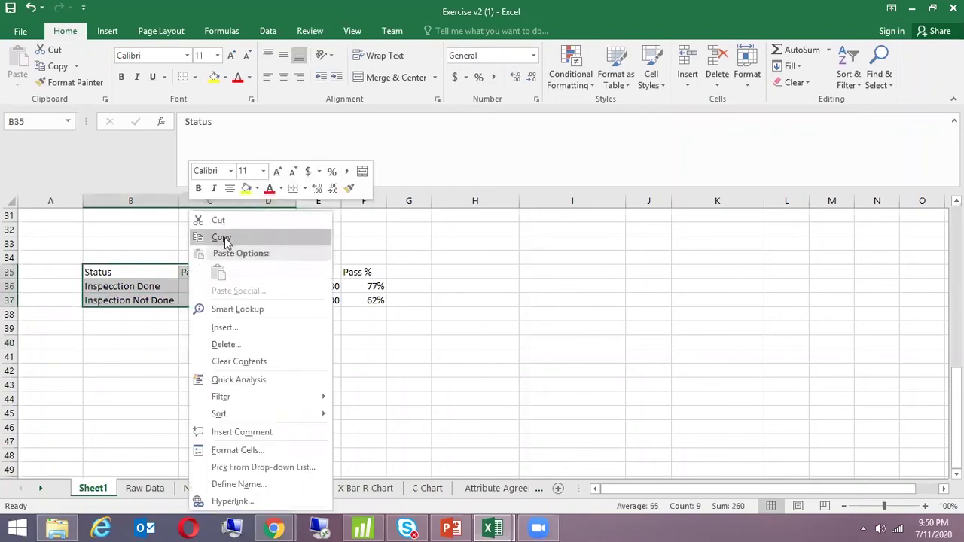
{"action": "left_click", "coordinate": [226, 235]}
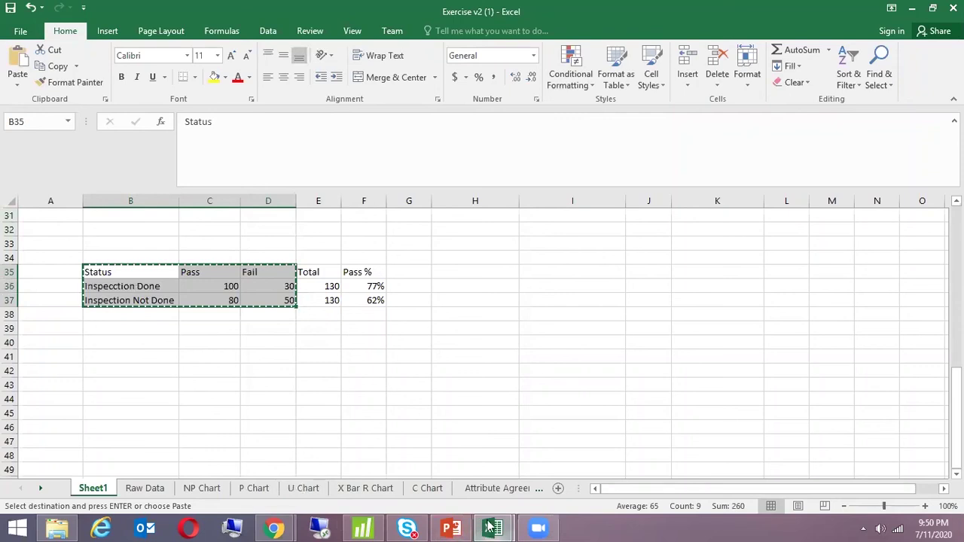
Switch to Minitab and paste the copied inspection table into a new worksheet.
{"action": "left_click", "coordinate": [357, 527]}
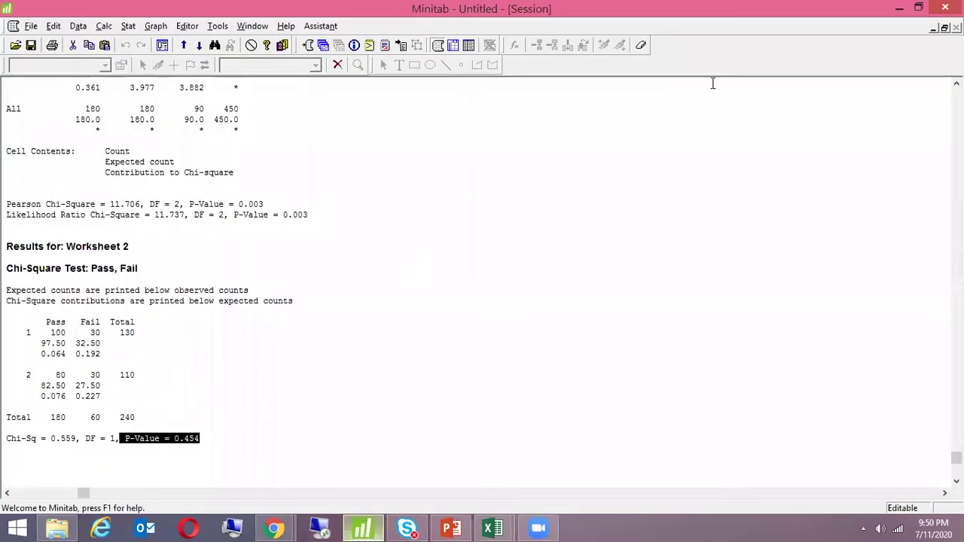
{"action": "key", "text": "ctrl+n"}
{"action": "key", "text": "Return"}
{"action": "key", "text": "ctrl+v"}
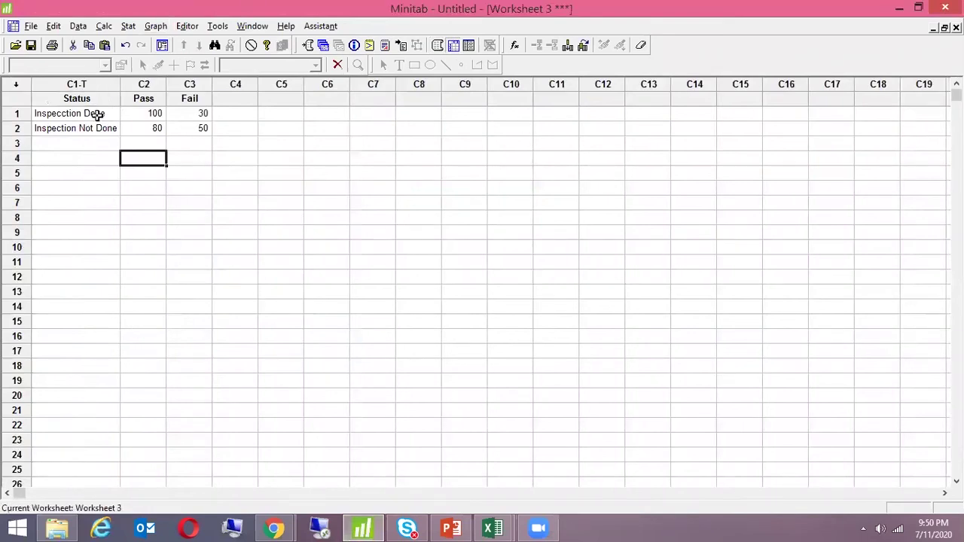
Run the Chi-Square Test (Two-Way Table in Worksheet) on the new worksheet's Pass and Fail columns and examine the resulting p-value.
{"action": "left_click", "coordinate": [129, 28]}
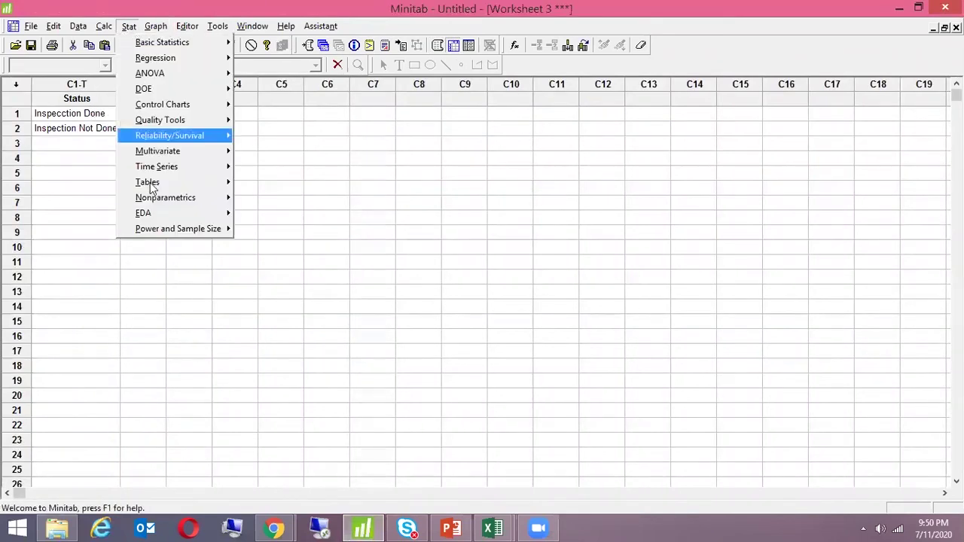
{"action": "mouse_move", "coordinate": [157, 181]}
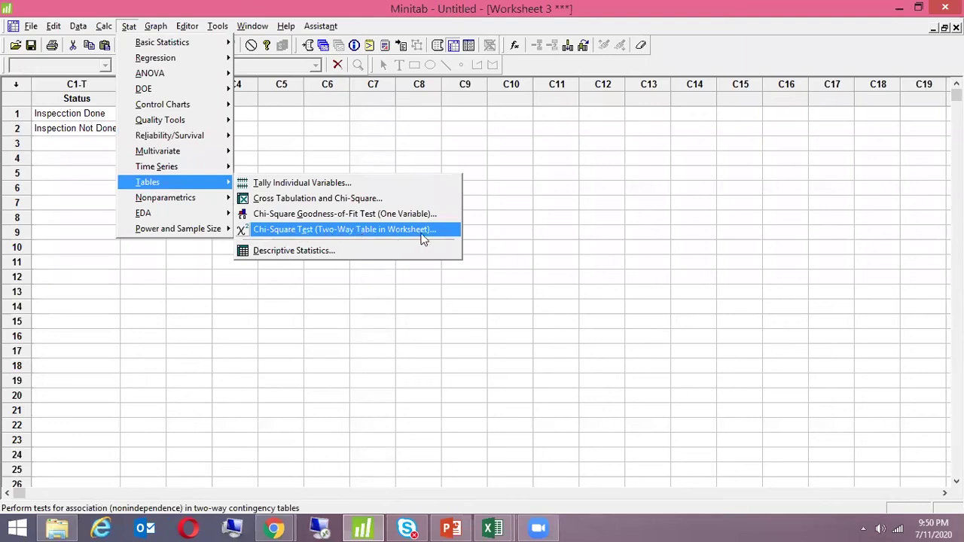
{"action": "left_click", "coordinate": [382, 226]}
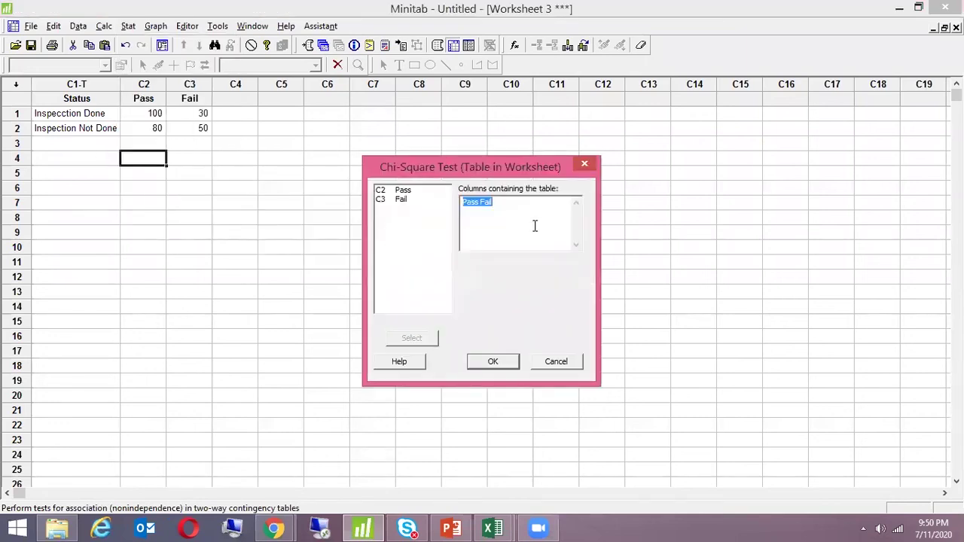
{"action": "key", "text": "Delete"}
{"action": "double_click", "coordinate": [403, 191]}
{"action": "double_click", "coordinate": [402, 200]}
{"action": "left_click", "coordinate": [501, 361]}
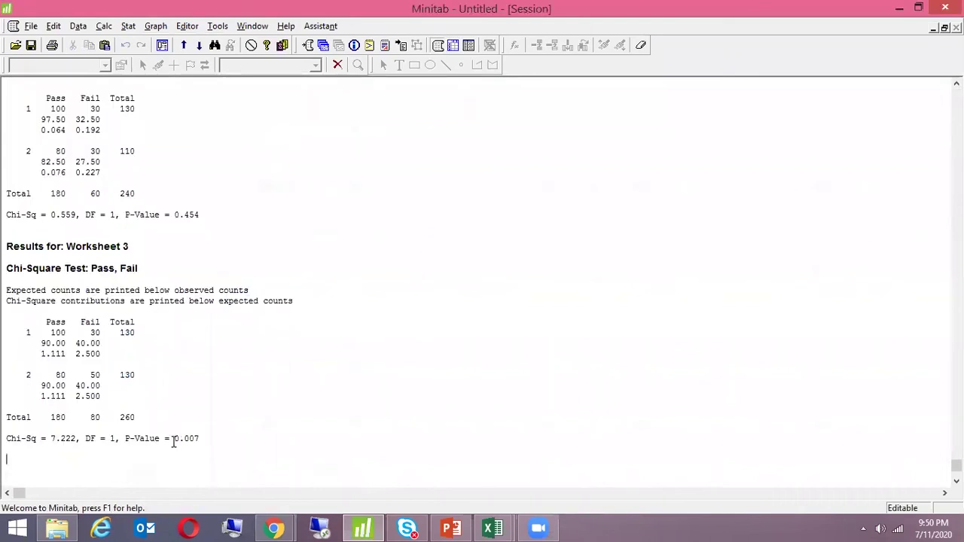
{"action": "left_click_drag", "start_coordinate": [174, 440], "coordinate": [201, 439]}
{"action": "left_click", "coordinate": [197, 450]}
{"action": "left_click", "coordinate": [934, 30]}
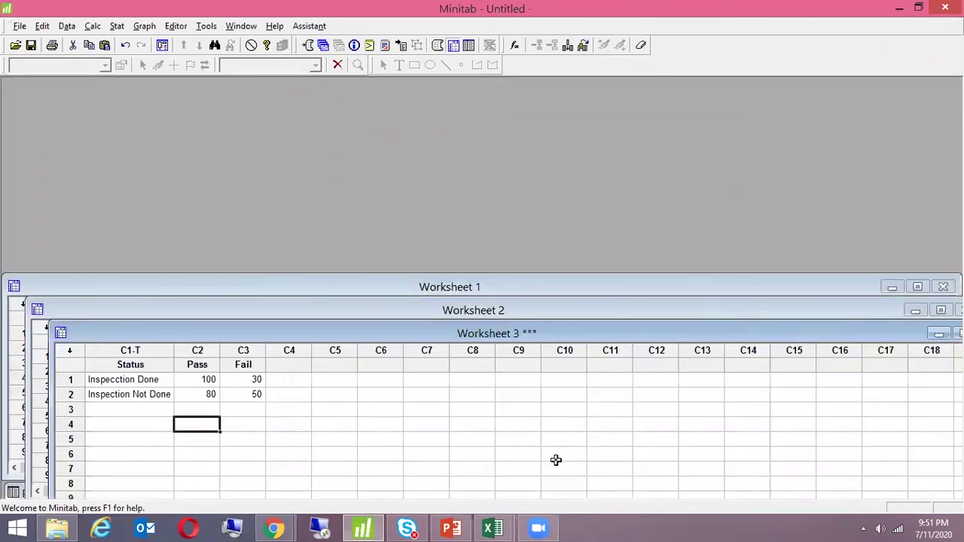
Switch to the tests workbook in Excel and examine the General Linear Model rows for normal data, including the 2 Sample T entry.
{"action": "mouse_move", "coordinate": [493, 527]}
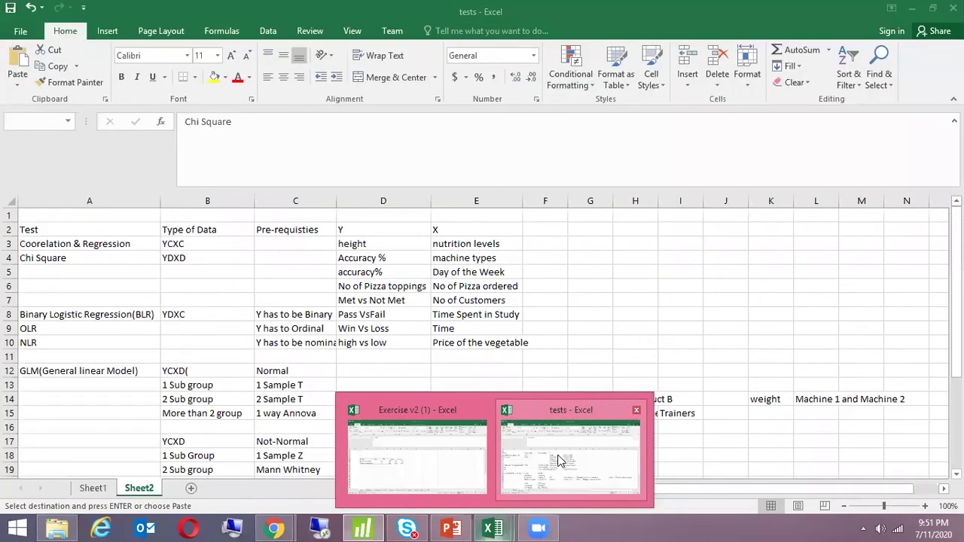
{"action": "left_click", "coordinate": [559, 461]}
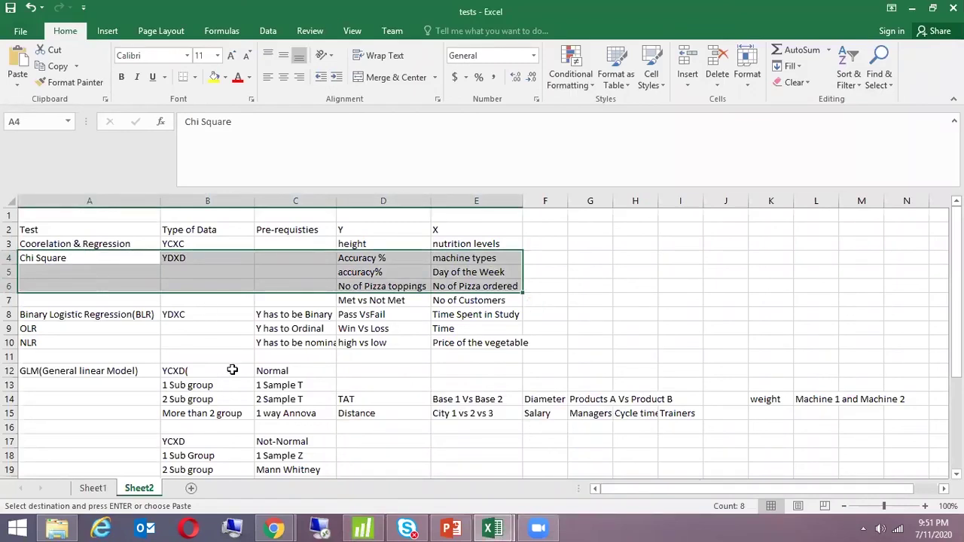
{"action": "left_click", "coordinate": [198, 341]}
{"action": "scroll", "coordinate": [196, 343], "scroll_direction": "down", "scroll_amount": 1}
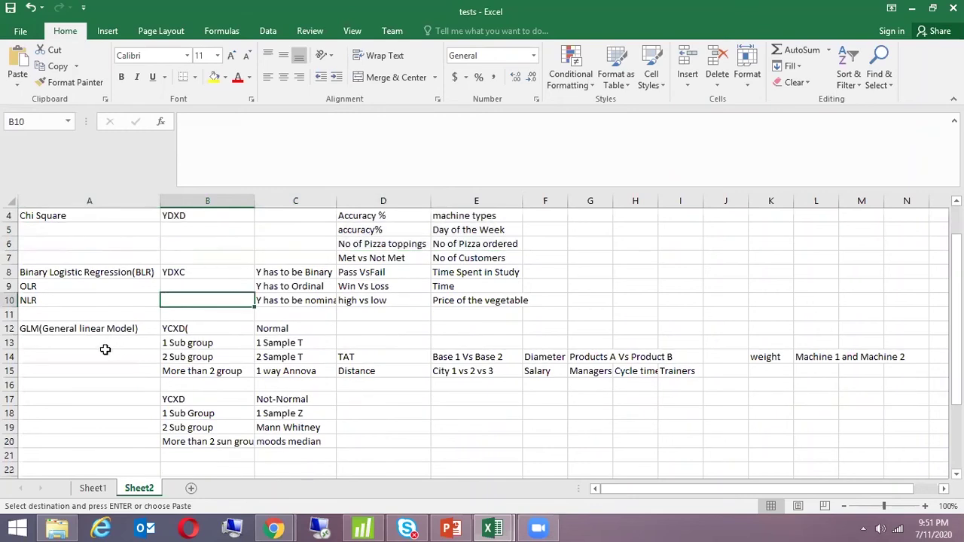
{"action": "left_click_drag", "start_coordinate": [195, 332], "coordinate": [192, 371]}
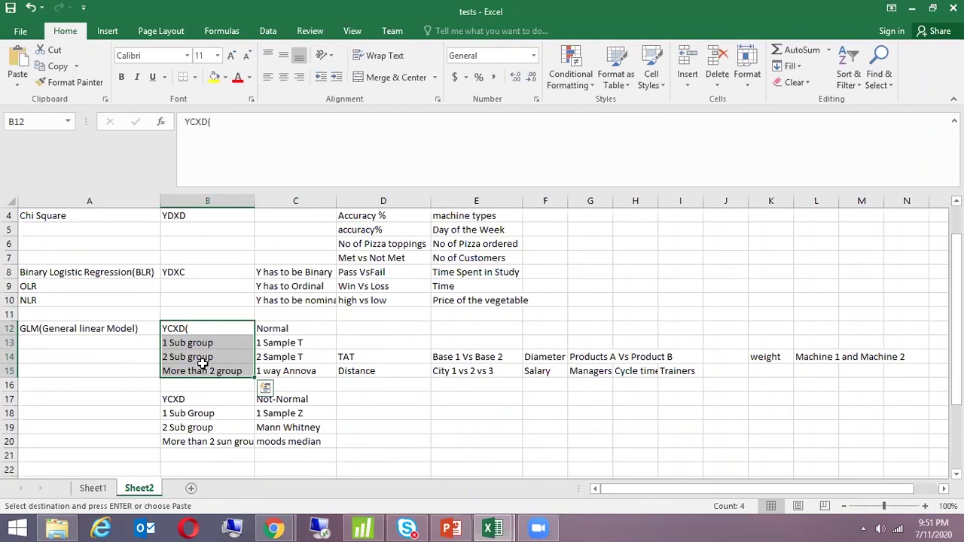
{"action": "left_click", "coordinate": [410, 359]}
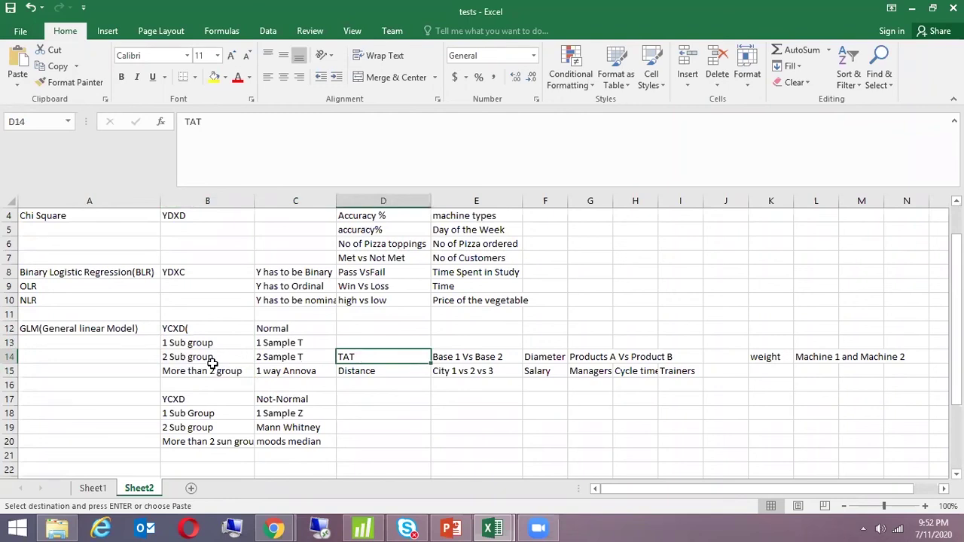
{"action": "left_click", "coordinate": [281, 358]}
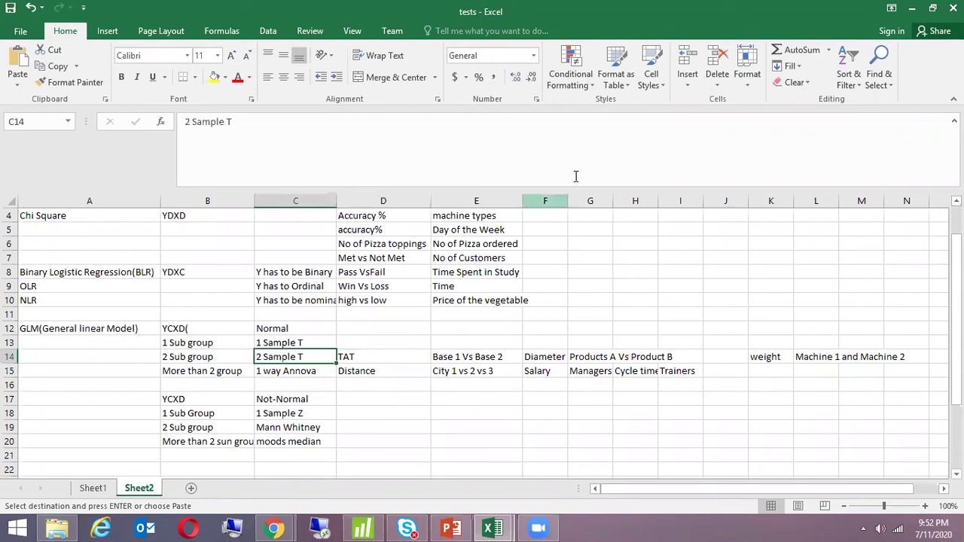
{"action": "left_click", "coordinate": [600, 65]}
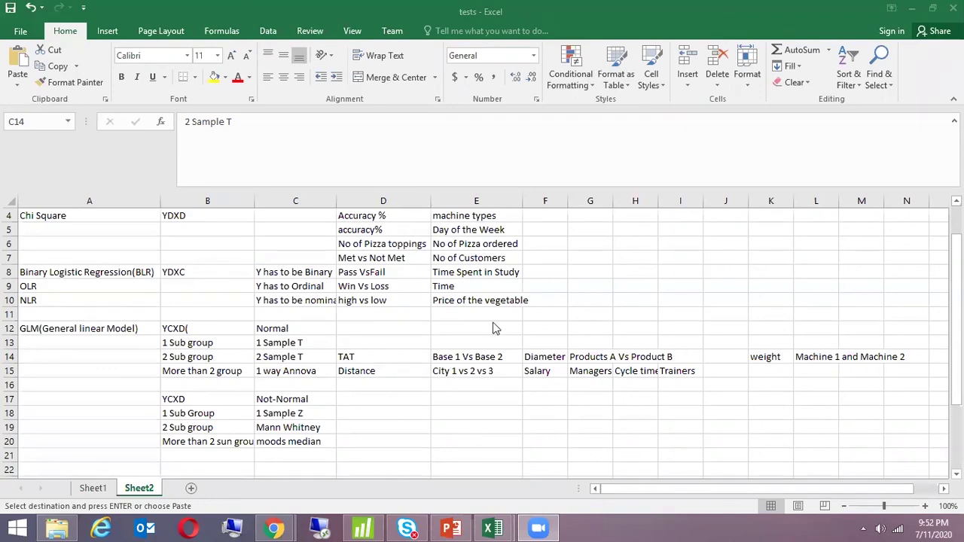
{"action": "left_click", "coordinate": [496, 394]}
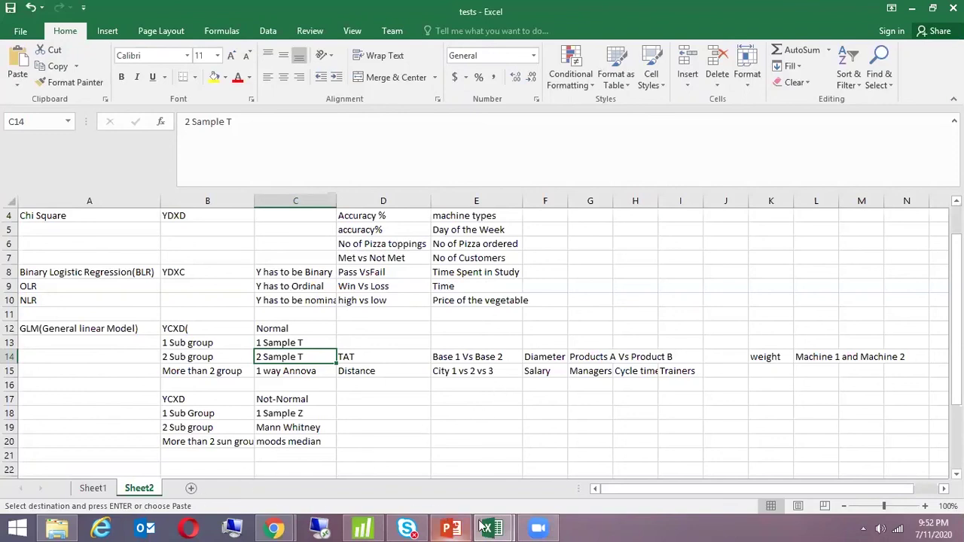
{"action": "left_click", "coordinate": [433, 312]}
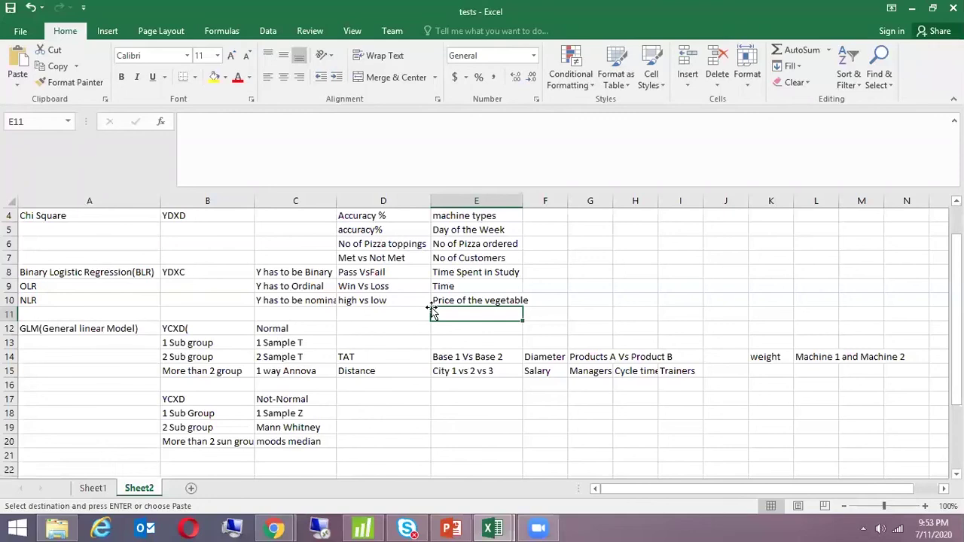
Compare the 2 Sample T row and its TAT and Base 1 Vs Base 2 example with the Mann Whitney row for non-normal data.
{"action": "left_click", "coordinate": [290, 359]}
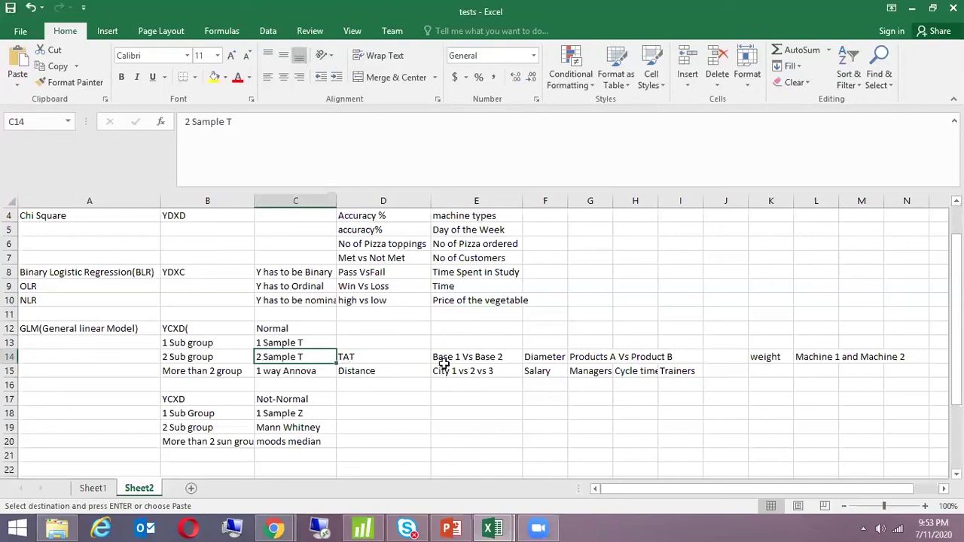
{"action": "left_click", "coordinate": [356, 357]}
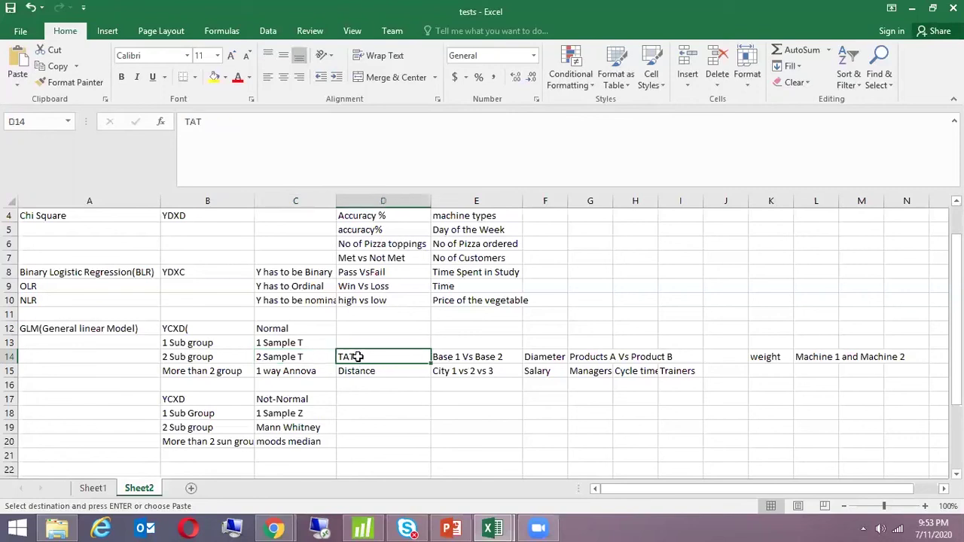
{"action": "left_click", "coordinate": [472, 358]}
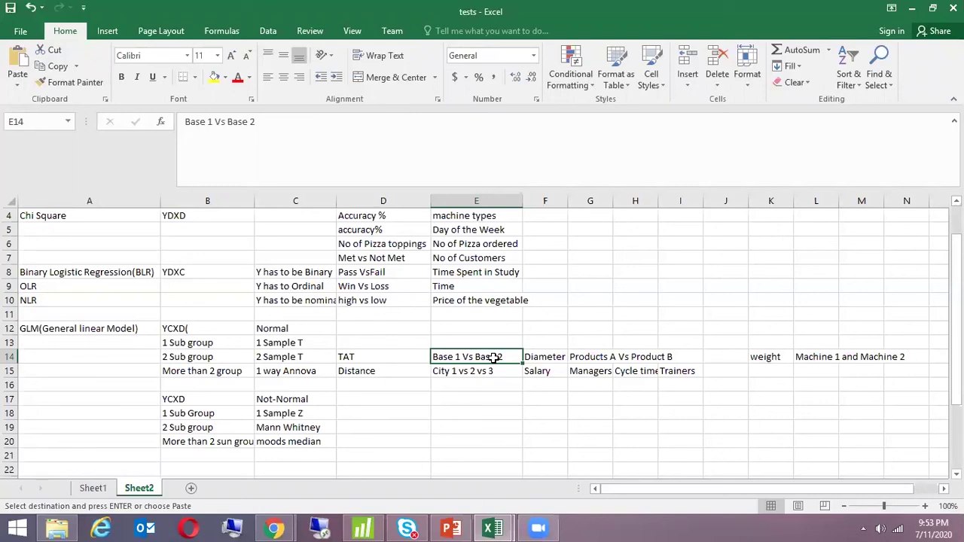
{"action": "left_click", "coordinate": [302, 428]}
{"action": "left_click", "coordinate": [440, 427]}
{"action": "left_click", "coordinate": [442, 357]}
{"action": "left_click", "coordinate": [462, 425]}
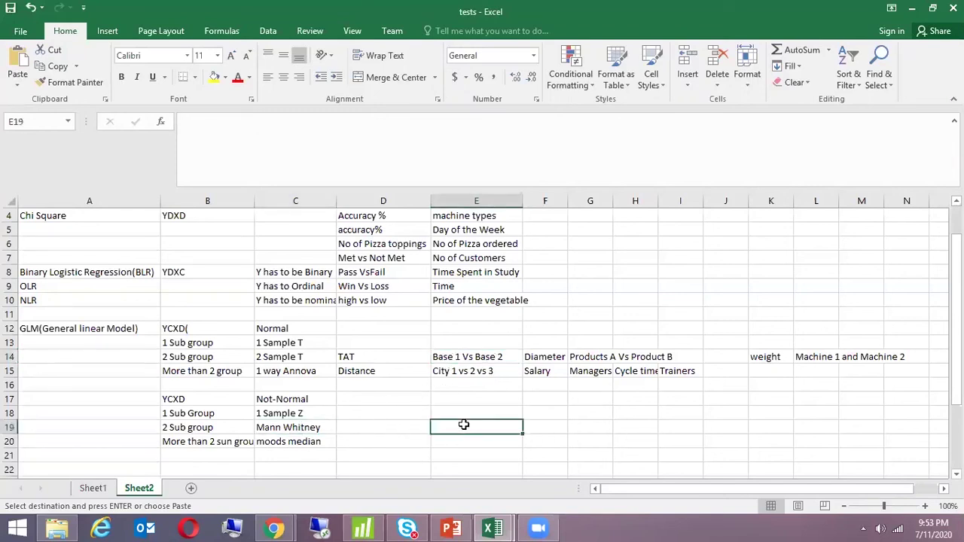